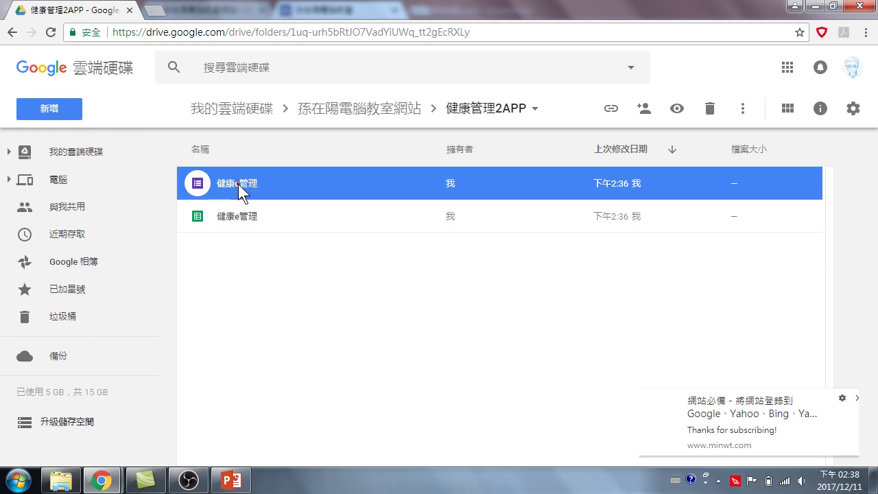
# Step: Open the 健康e管理 form from the Drive folder and start its description field with Chinese input enabled
pyautogui.doubleClick(238, 184)
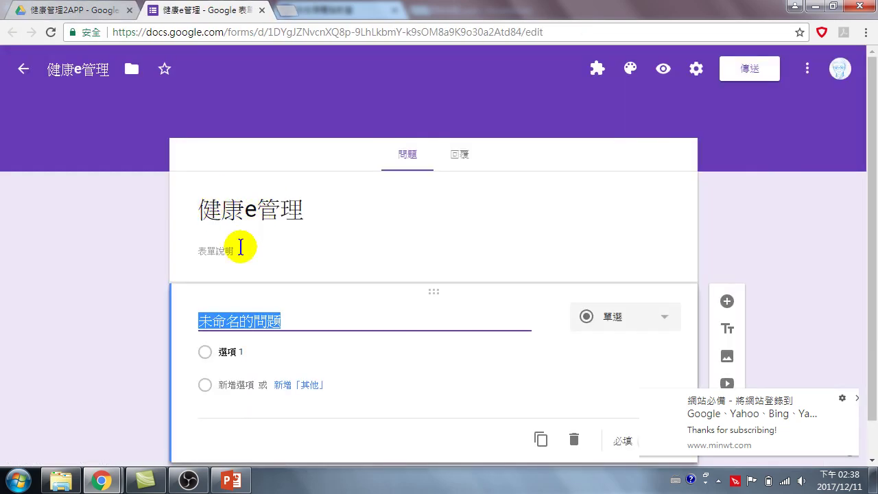
pyautogui.click(201, 252)
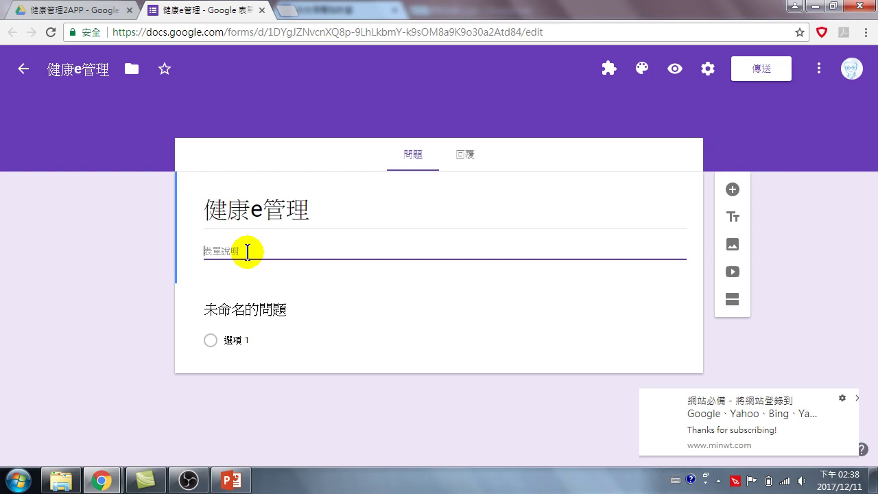
pyautogui.write('d')
pyautogui.press('BackSpace')
pyautogui.hotkey('ctrl', 'shift')
pyautogui.write('grbg')
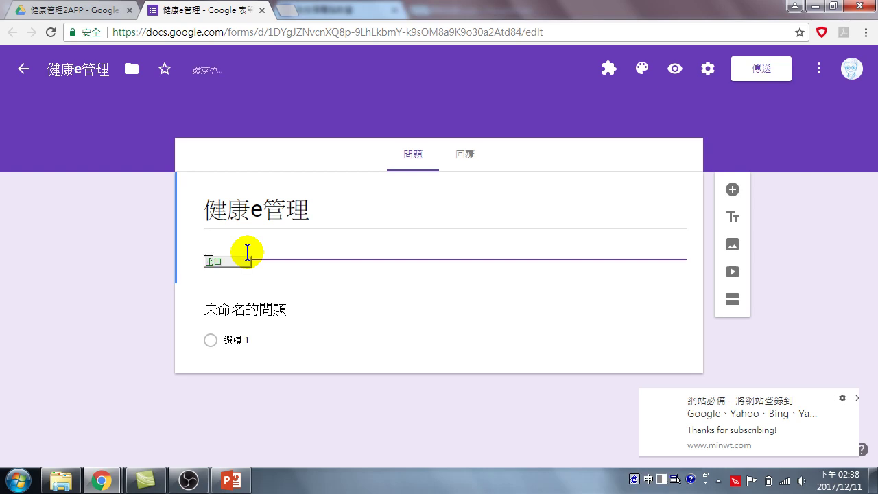
pyautogui.press('space')
pyautogui.write('lmp ylb mmok iod')
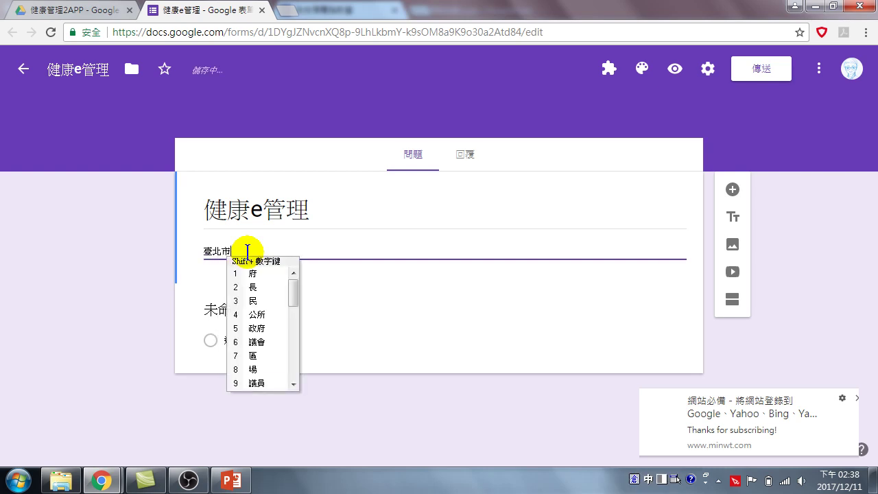
pyautogui.write('i hnmmn hqm')
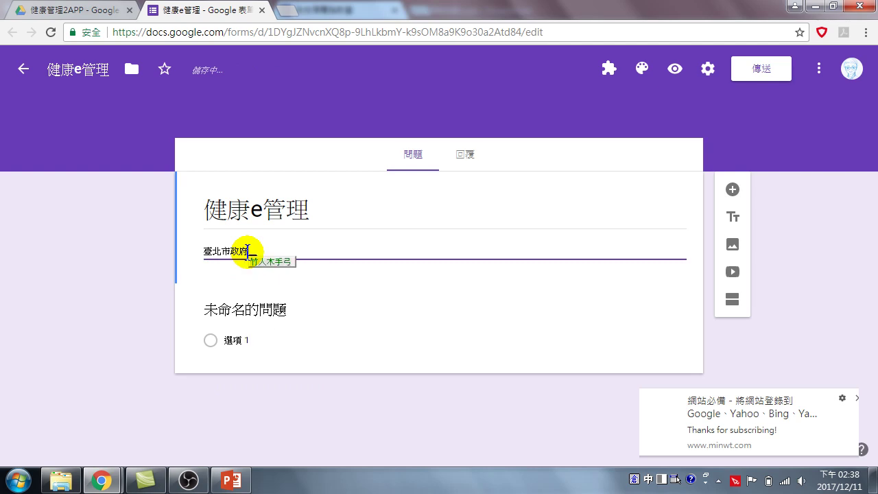
pyautogui.press('BackSpace')
pyautogui.press('BackSpace')
pyautogui.press('BackSpace')
pyautogui.press('BackSpace')
pyautogui.press('BackSpace')
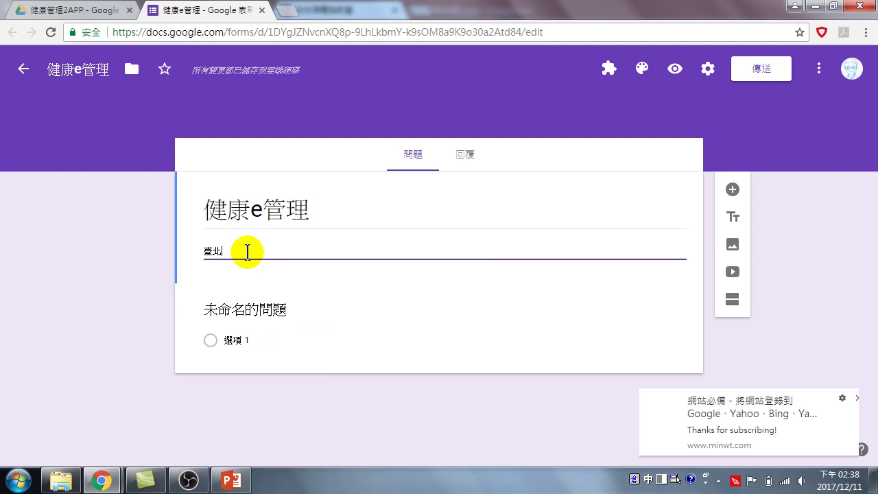
pyautogui.press('BackSpace')
pyautogui.press('BackSpace')
# Step: Write the form description as 收集自己的健康資訊，自評健康等級，今天開始一起關心自己的健康。
pyautogui.write('vlok ogd hbu')
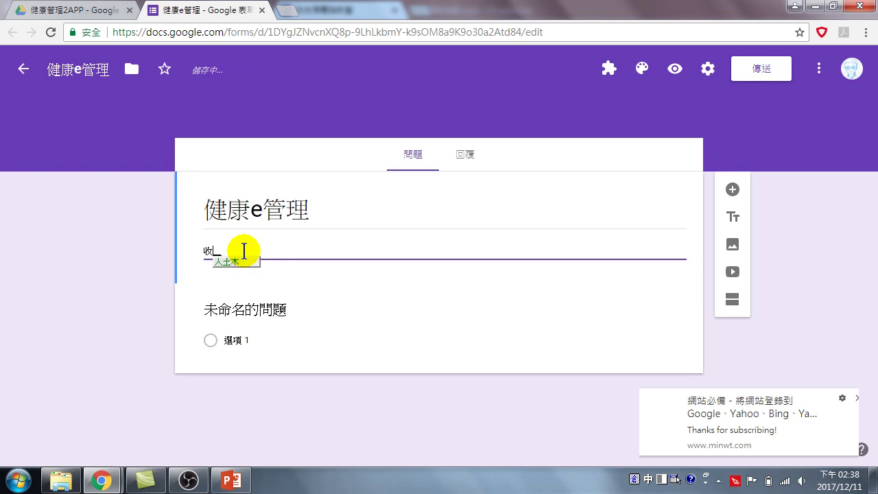
pyautogui.write(' su hapi ')
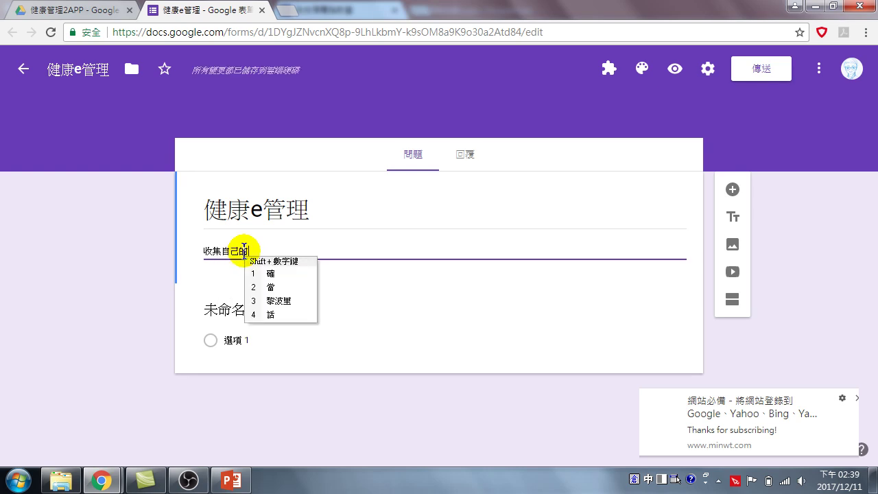
pyautogui.write('onlq ile ')
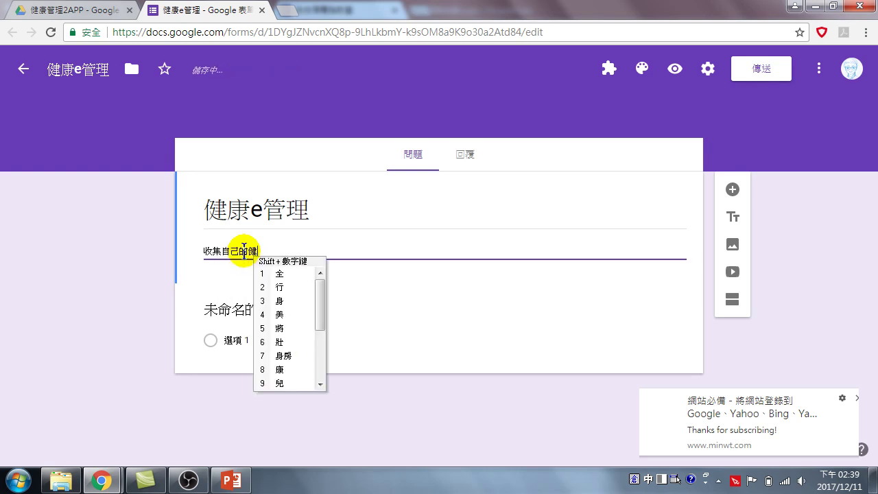
pyautogui.write('iobuc yrnj ,')
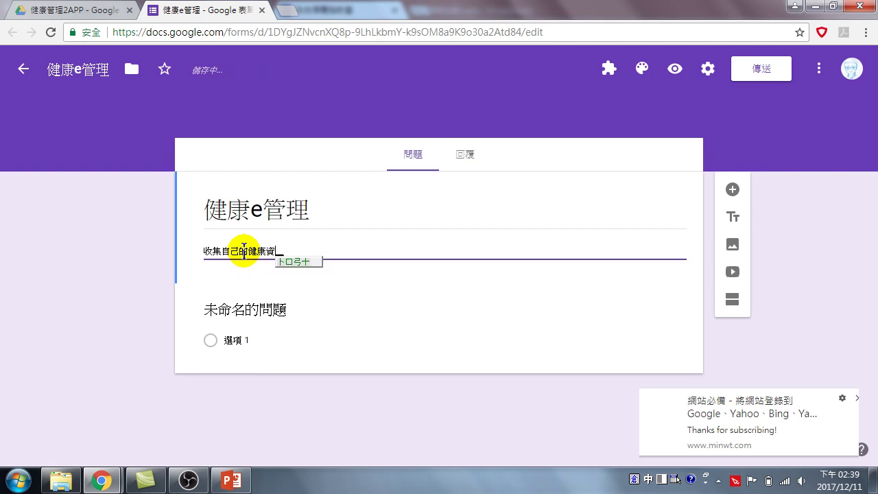
pyautogui.write('hbu yrmfj on')
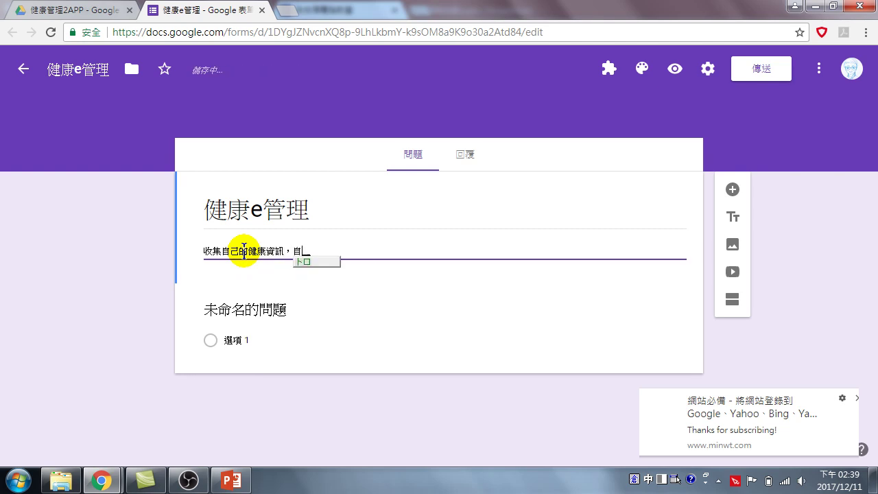
pyautogui.press('BackSpace')
pyautogui.press('BackSpace')
pyautogui.press('BackSpace')
pyautogui.write('yrmfj onlq ile ')
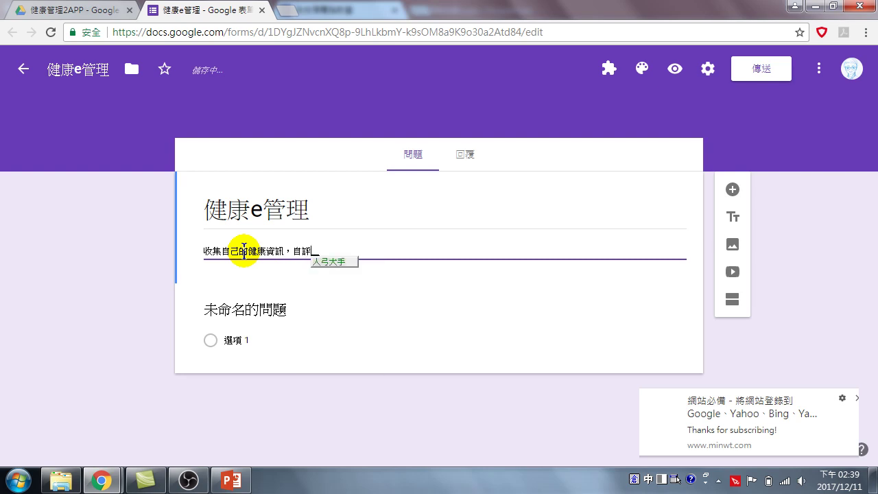
pyautogui.write('hgdi vmnhe ,')
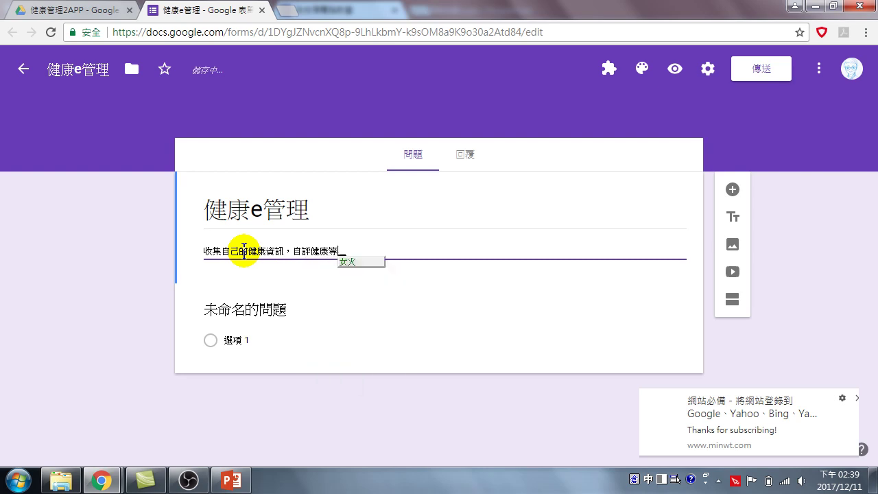
pyautogui.write('oin mk ')
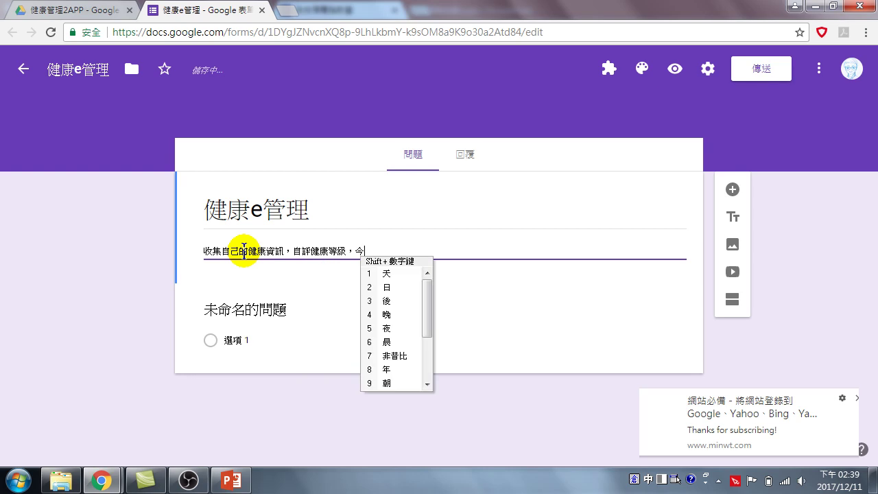
pyautogui.write('anmt vir ')
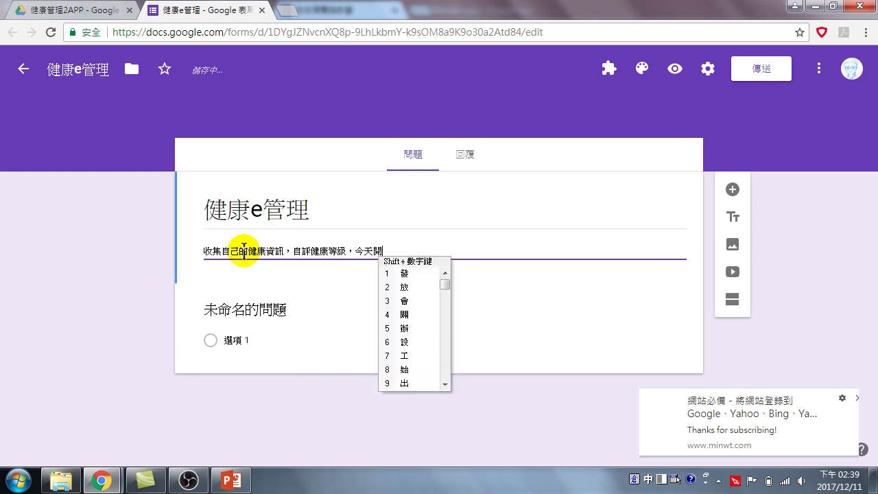
pyautogui.write('m gosu anvi')
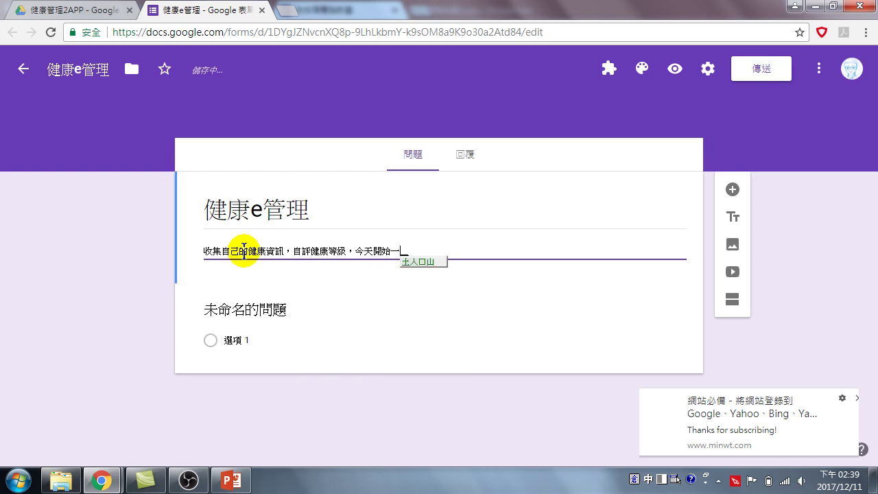
pyautogui.write(' 2')
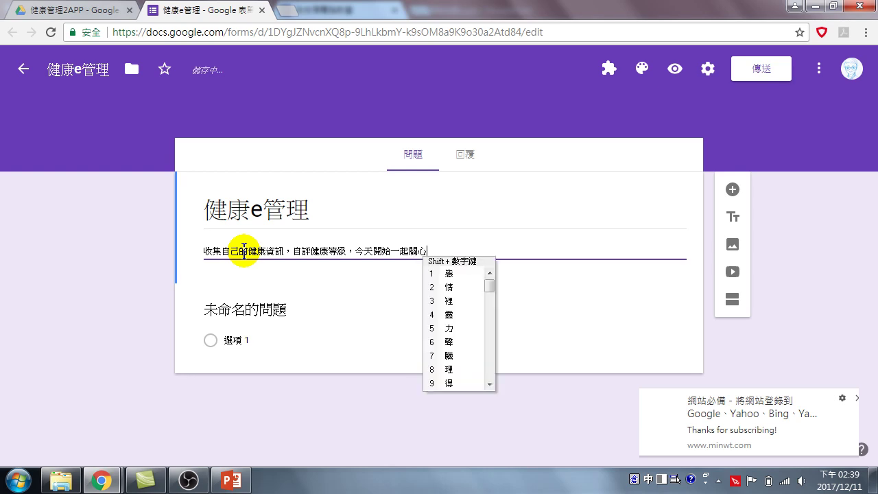
pyautogui.write('hbu 1su hapi')
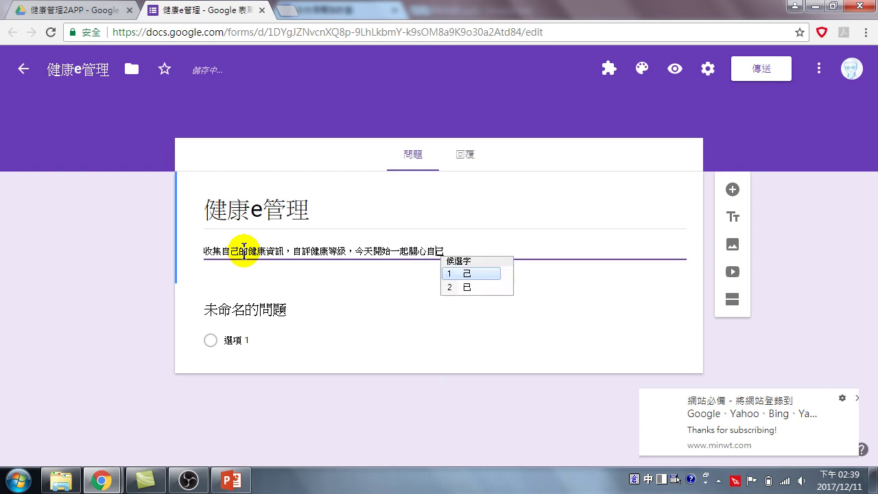
pyautogui.write(' onkq i')
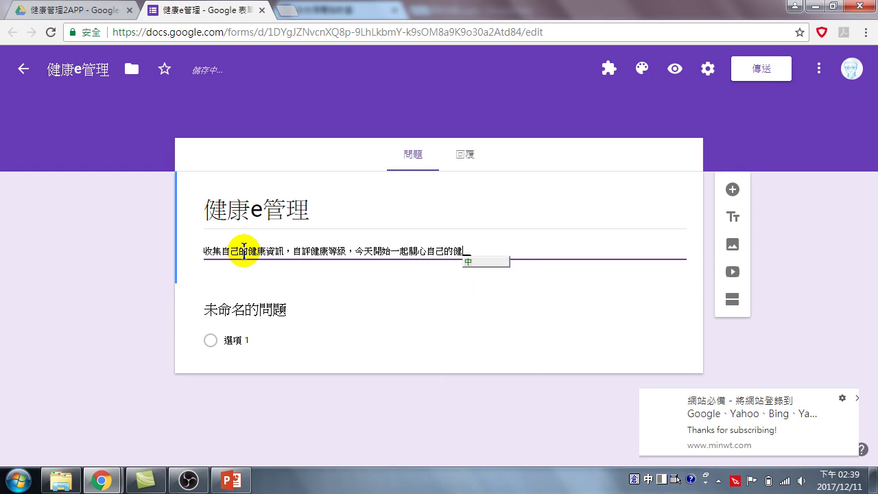
pyautogui.write('le .')
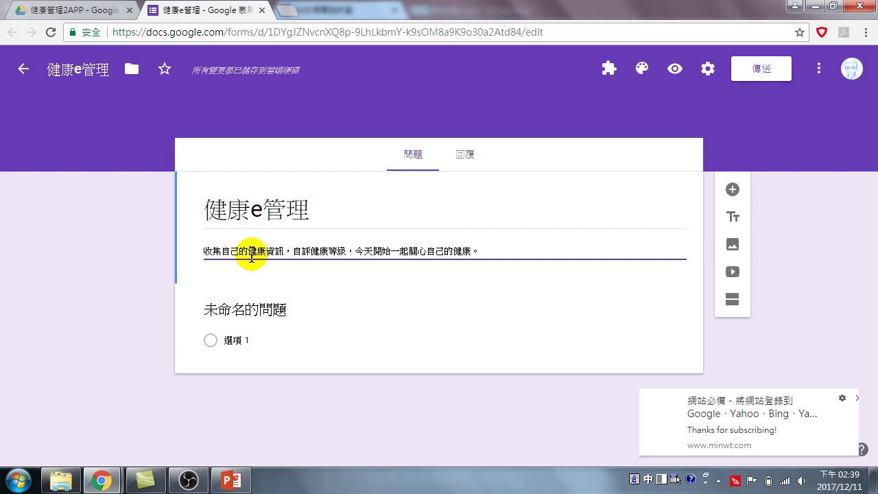
# Step: Clear the placeholder title of the form's first question
pyautogui.click(247, 310)
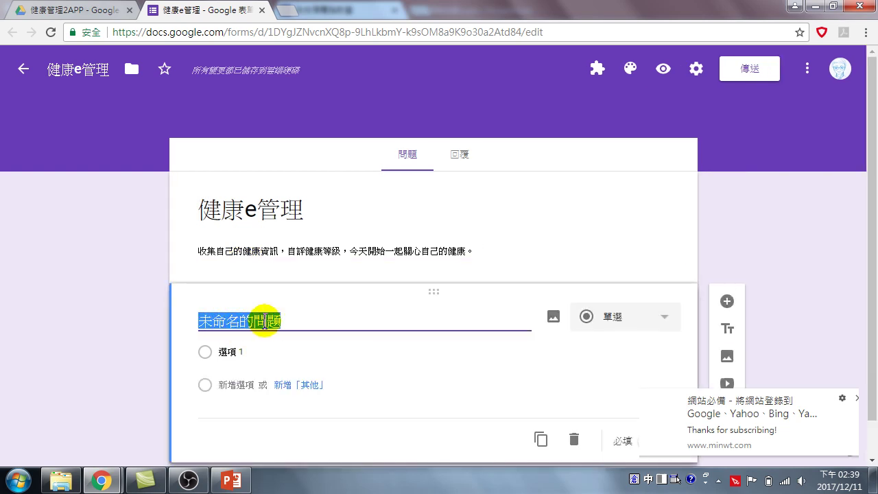
pyautogui.press('BackSpace')
pyautogui.write('收縮')
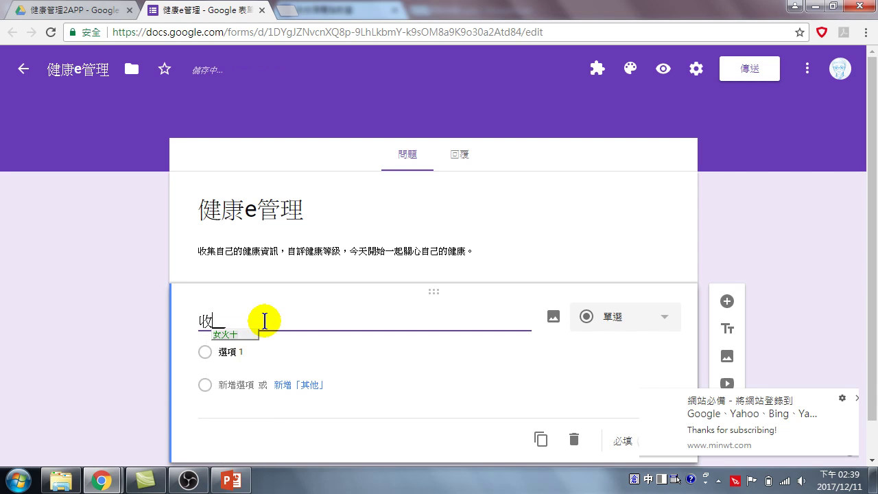
pyautogui.press('Escape')
pyautogui.press('BackSpace')
pyautogui.press('BackSpace')
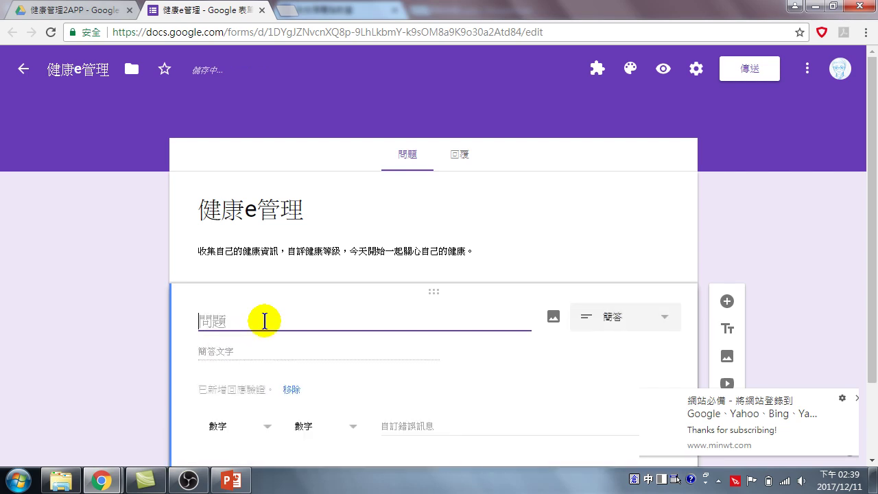
pyautogui.press('1')
pyautogui.press('BackSpace')
# Step: Title the first question 身高 and choose short answer (簡答) as its type
pyautogui.write('hxh')
pyautogui.press('space')
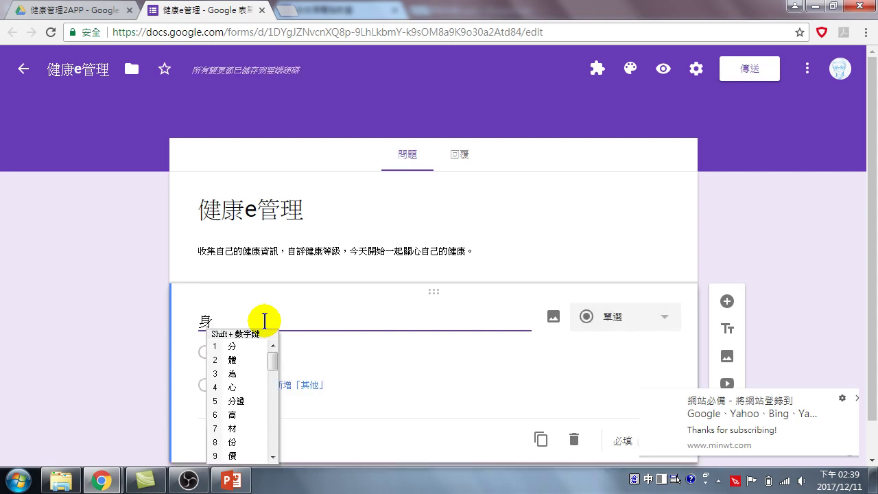
pyautogui.write('yr')
pyautogui.press('space')
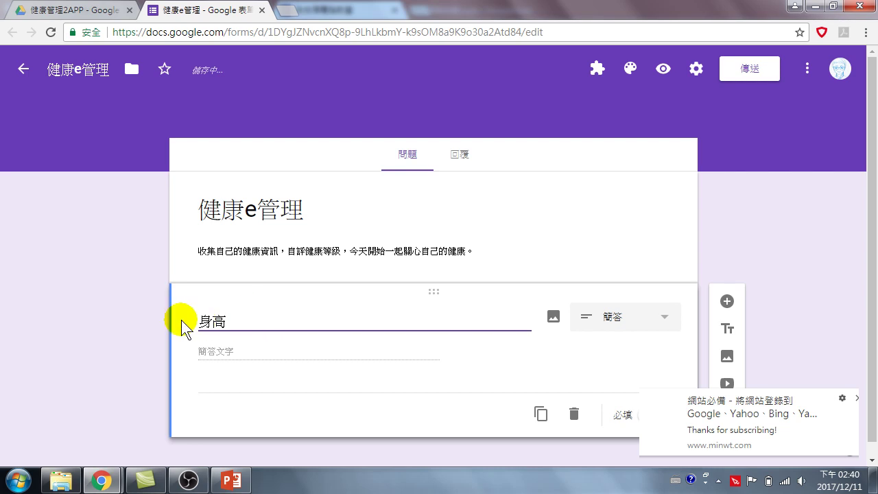
pyautogui.click(665, 321)
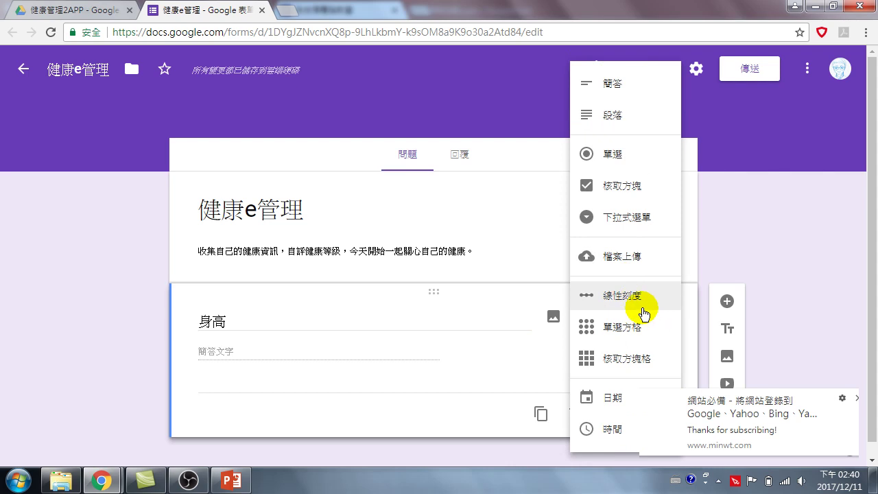
pyautogui.click(621, 85)
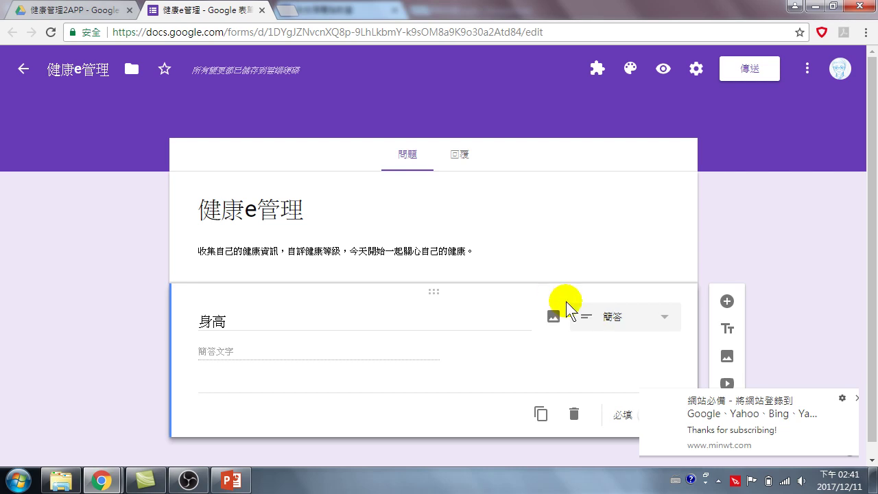
# Step: Dismiss the notification covering the form and make the 身高 question required (必填)
pyautogui.scroll(-1, 421, 363)
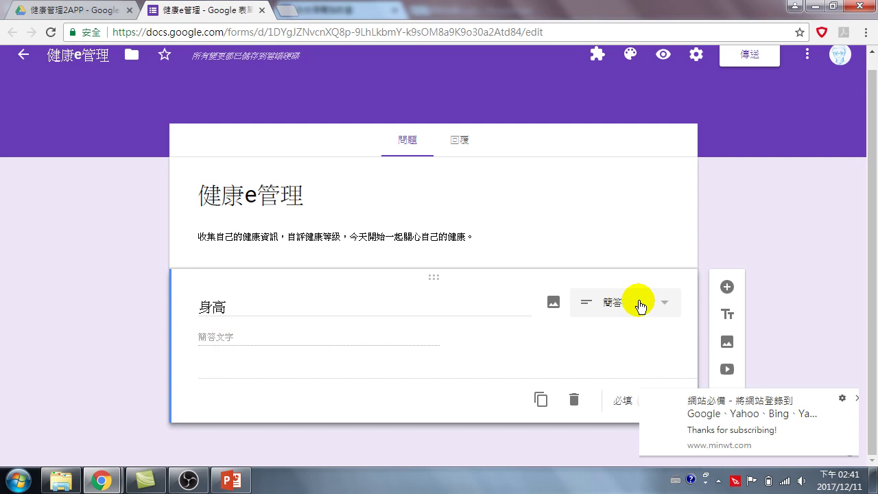
pyautogui.click(855, 399)
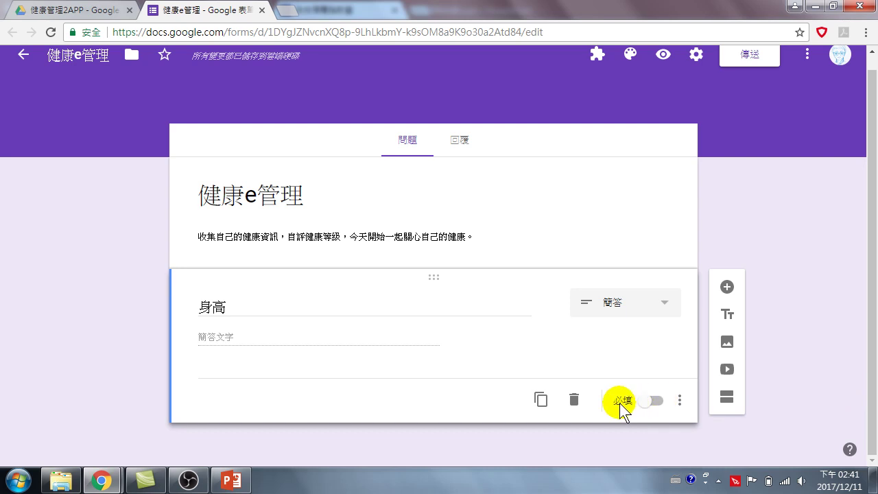
pyautogui.click(650, 405)
pyautogui.click(650, 404)
pyautogui.click(685, 403)
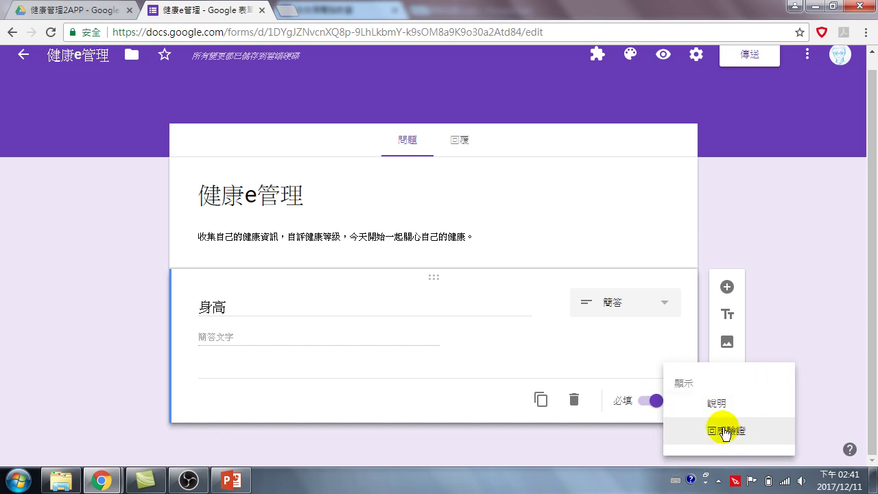
pyautogui.click(825, 386)
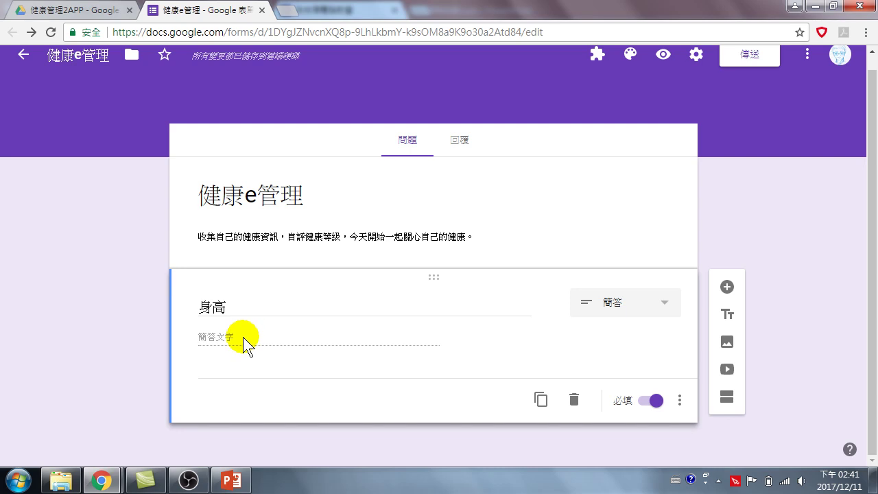
pyautogui.click(679, 401)
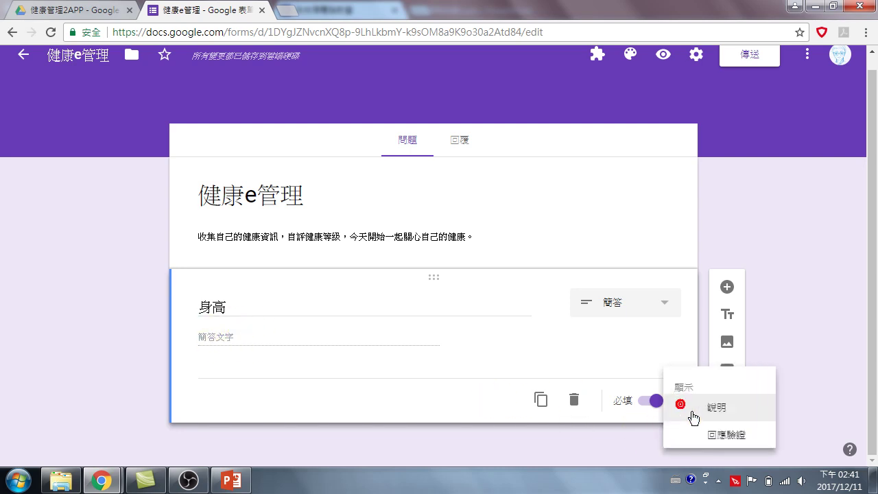
pyautogui.click(817, 324)
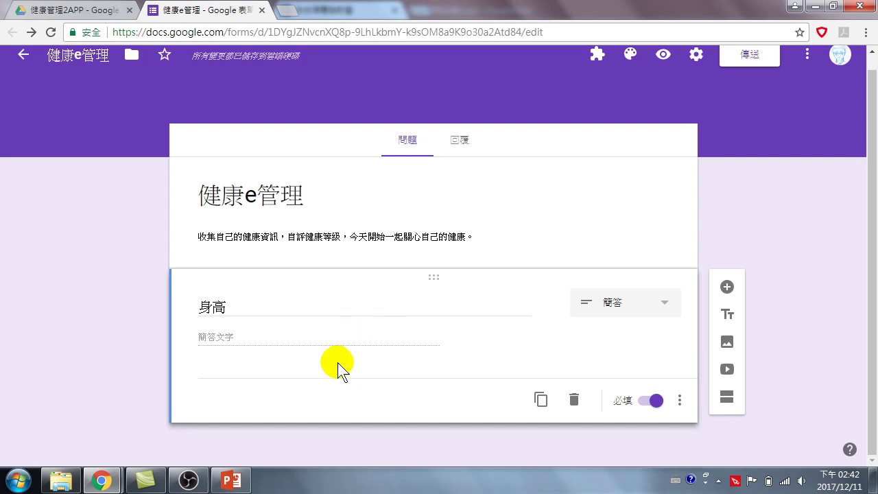
# Step: Add a new question below the 身高 question
pyautogui.moveTo(295, 298)
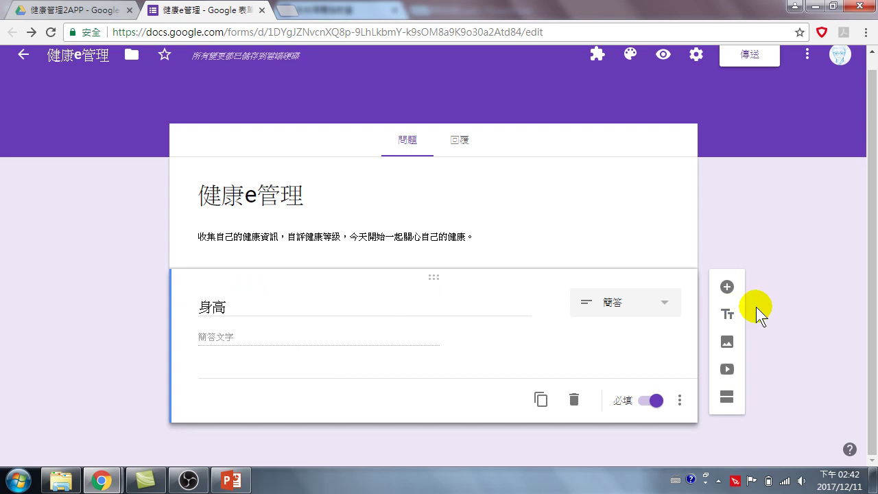
pyautogui.click(728, 287)
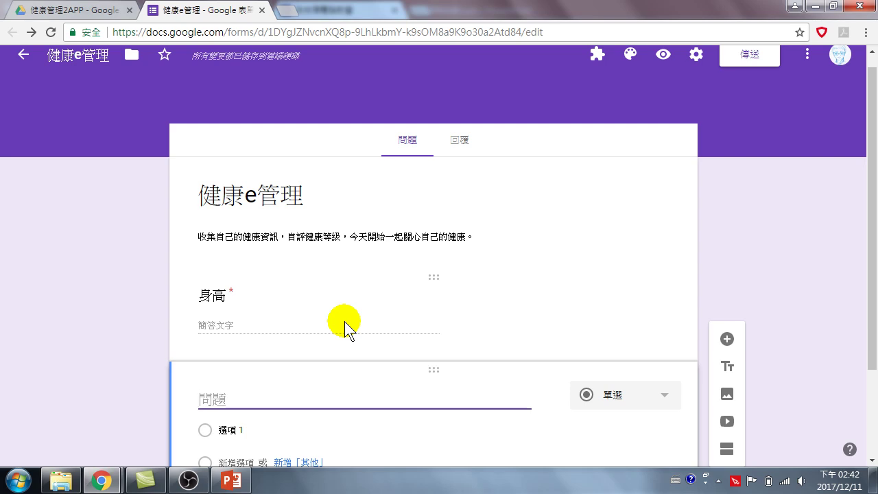
# Step: Title the new short-answer question 體重 and make it required (必填)
pyautogui.write('bb')
pyautogui.press('BackSpace')
pyautogui.press('BackSpace')
pyautogui.write('體')
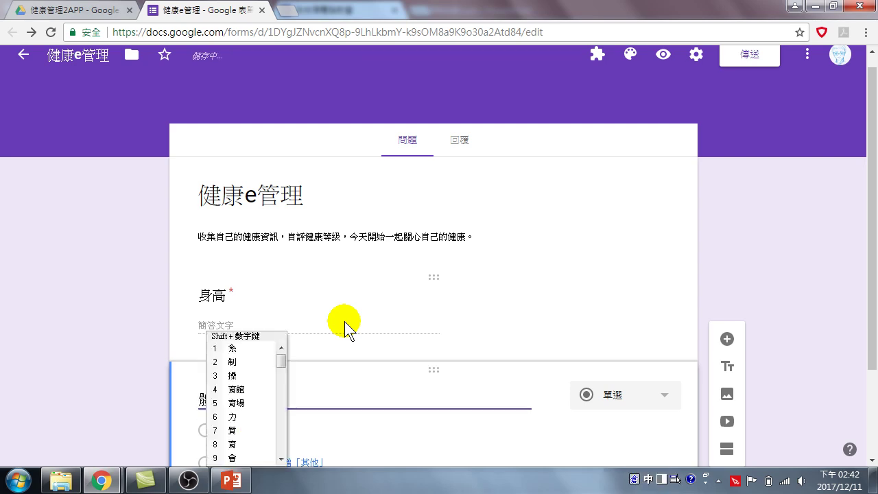
pyautogui.write('重')
pyautogui.press('Escape')
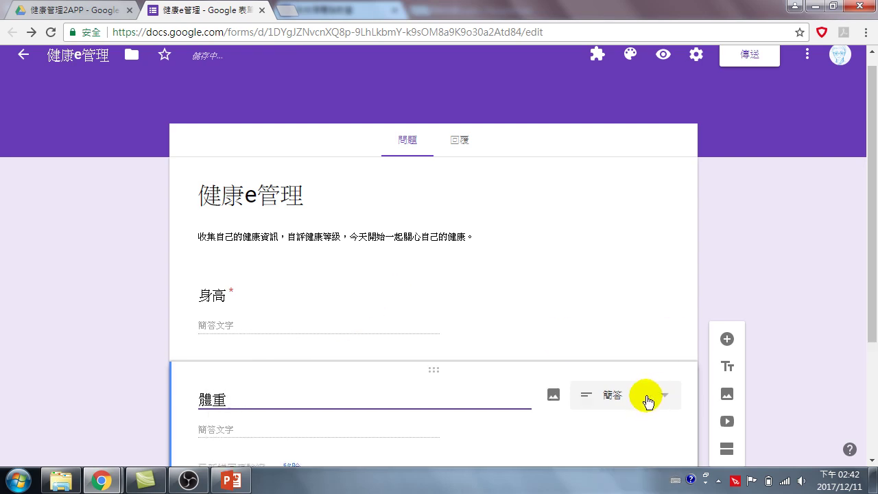
pyautogui.scroll(-3, 608, 398)
pyautogui.click(649, 402)
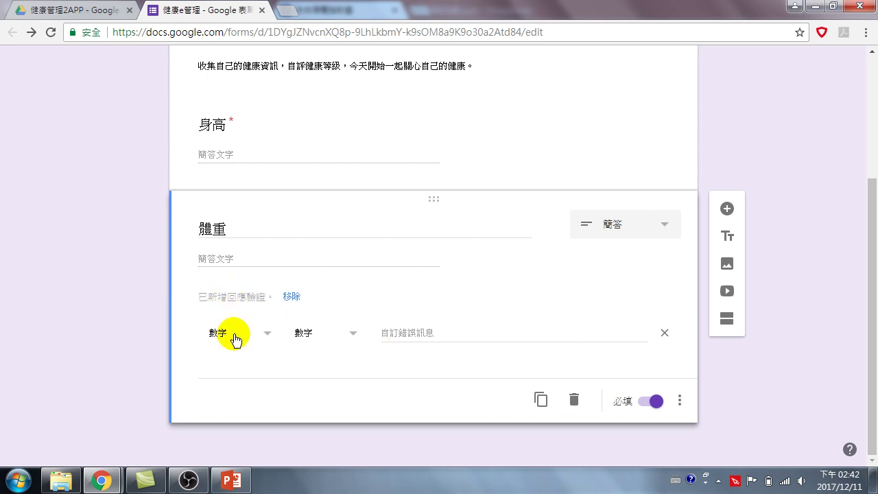
# Step: Add another question below 體重 and title it 年齡, as a dropdown (下拉式選單) question
pyautogui.click(727, 209)
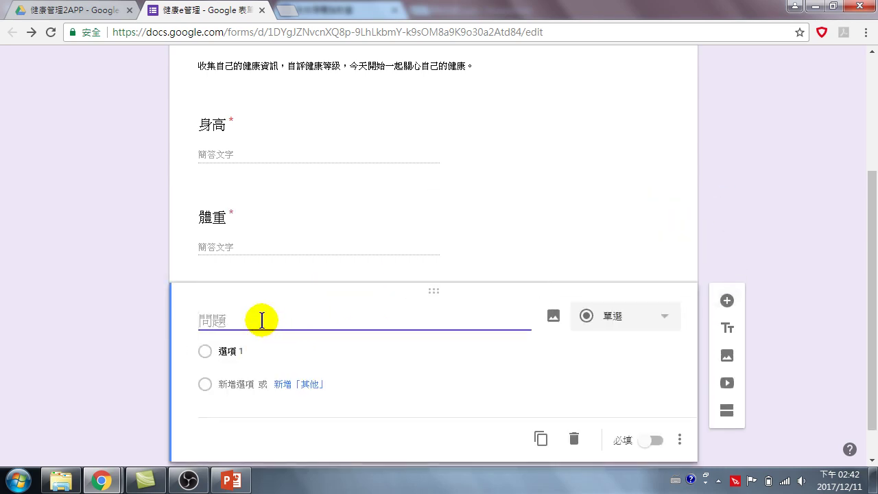
pyautogui.write('oq')
pyautogui.press('BackSpace')
pyautogui.press('BackSpace')
pyautogui.press('BackSpace')
pyautogui.hotkey('ctrl', 'space')
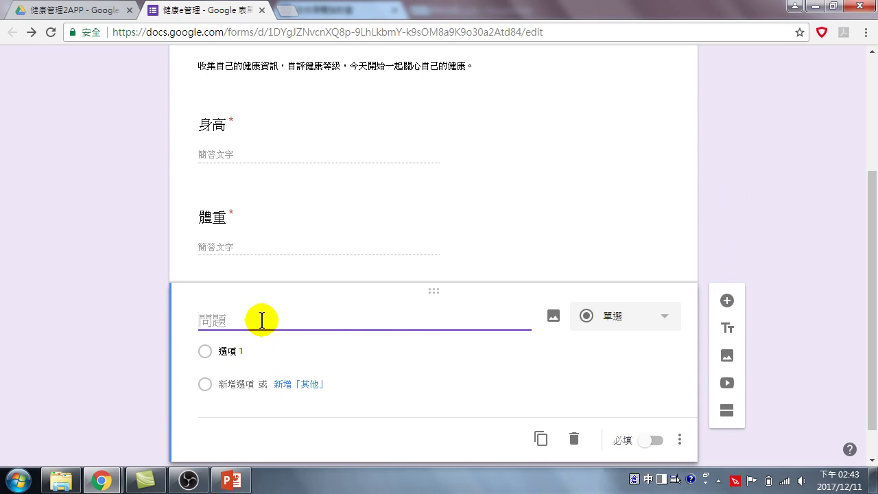
pyautogui.write('oq yuoii')
pyautogui.hotkey('ctrl', 'space')
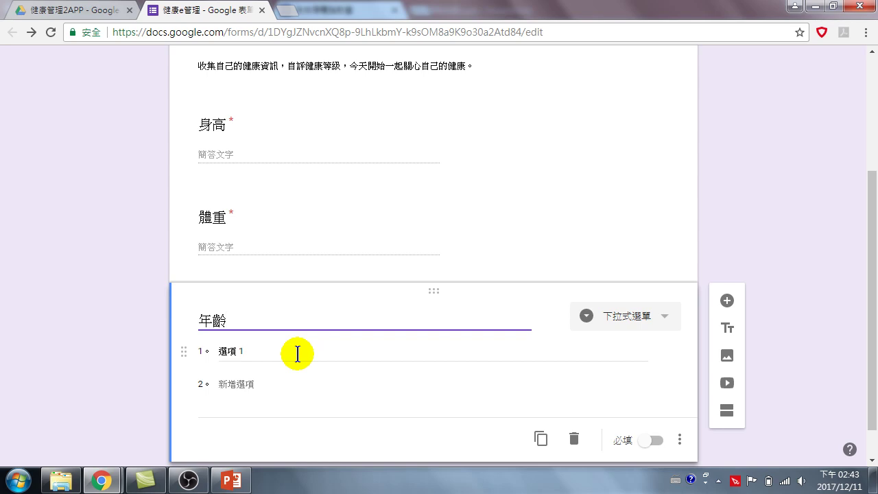
# Step: Replace the placeholder text of the 年齡 question's first option with 12歲以下
pyautogui.click(240, 350)
pyautogui.press('BackSpace')
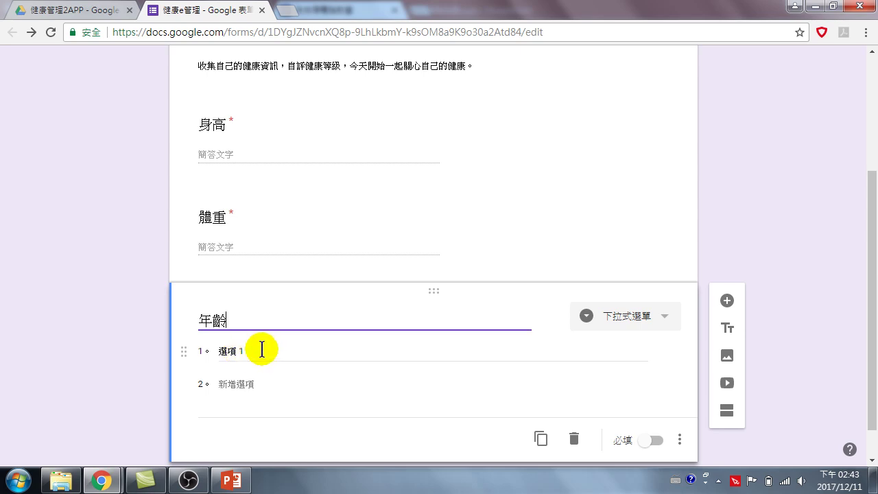
pyautogui.click(251, 352)
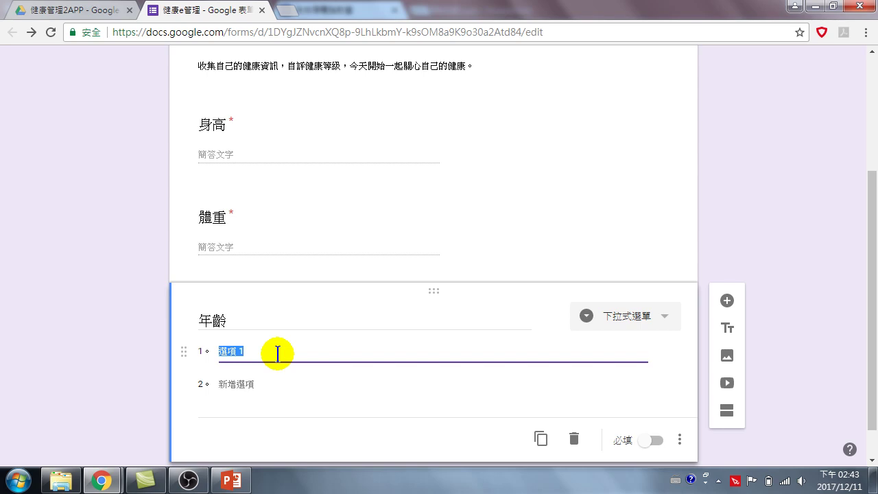
pyautogui.write('0')
pyautogui.press('BackSpace')
pyautogui.write('12nj')
pyautogui.press('BackSpace')
pyautogui.press('BackSpace')
pyautogui.hotkey('ctrl', 'space')
pyautogui.write('njo4')
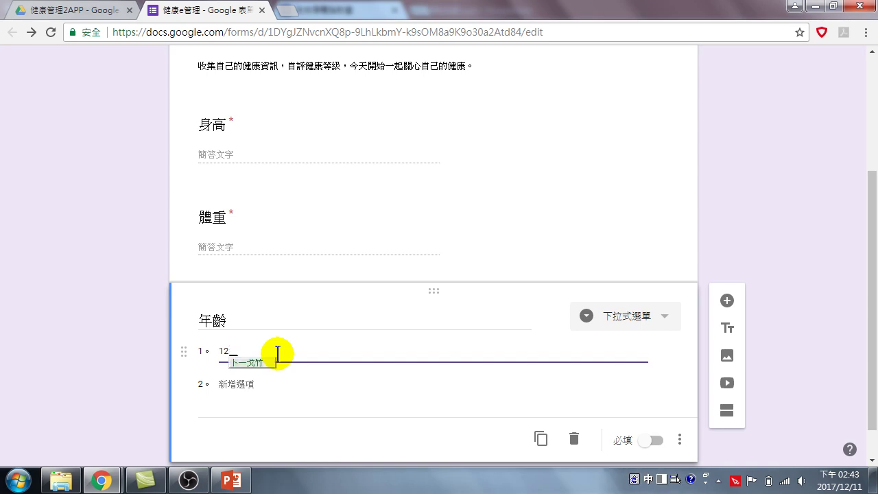
pyautogui.write('u3vu84')
pyautogui.hotkey('ctrl', 'space')
# Step: Add a second option to the 年齡 question reading 55歲以下
pyautogui.click(265, 385)
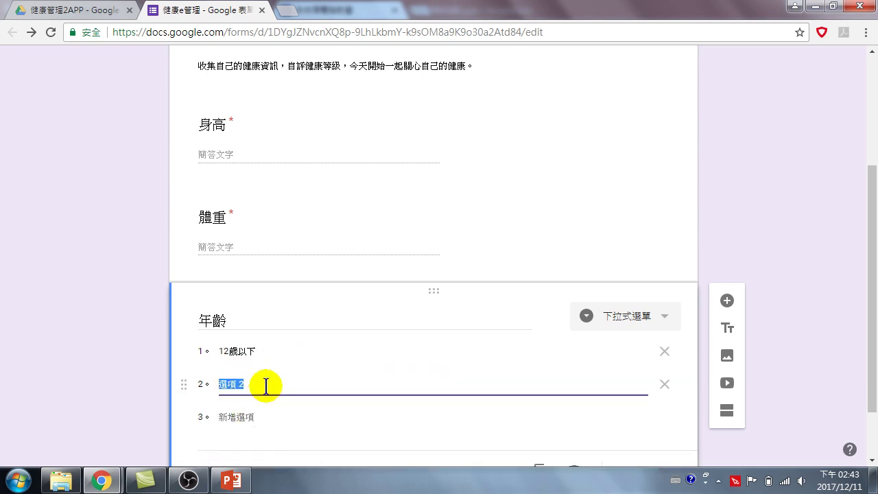
pyautogui.write('55')
pyautogui.hotkey('ctrl', 'space')
pyautogui.write('ymihh')
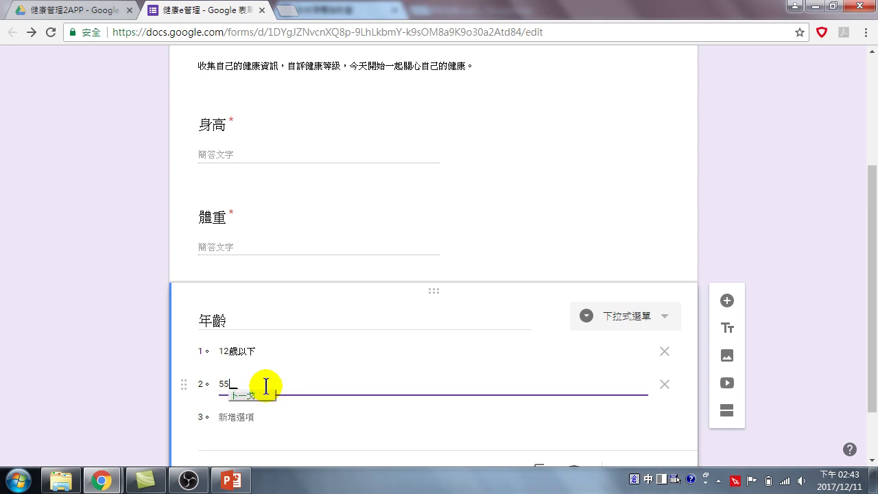
pyautogui.write('歲以下')
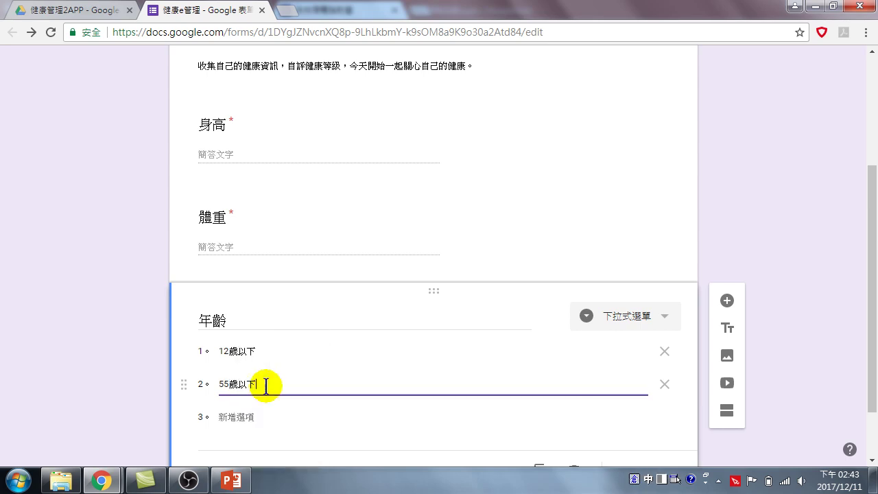
pyautogui.hotkey('ctrl', 'space')
pyautogui.click(259, 429)
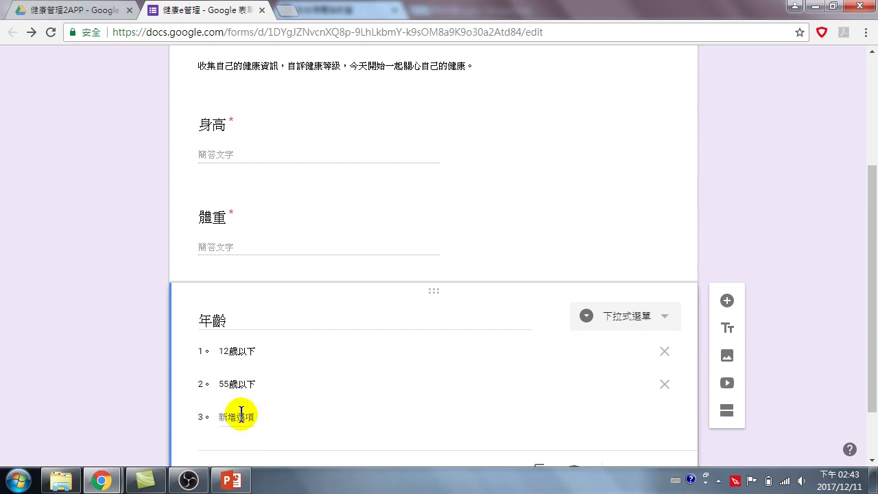
# Step: Reword the 年齡 question's second option as the age range 13 - 55歲
pyautogui.click(223, 385)
pyautogui.click(219, 384)
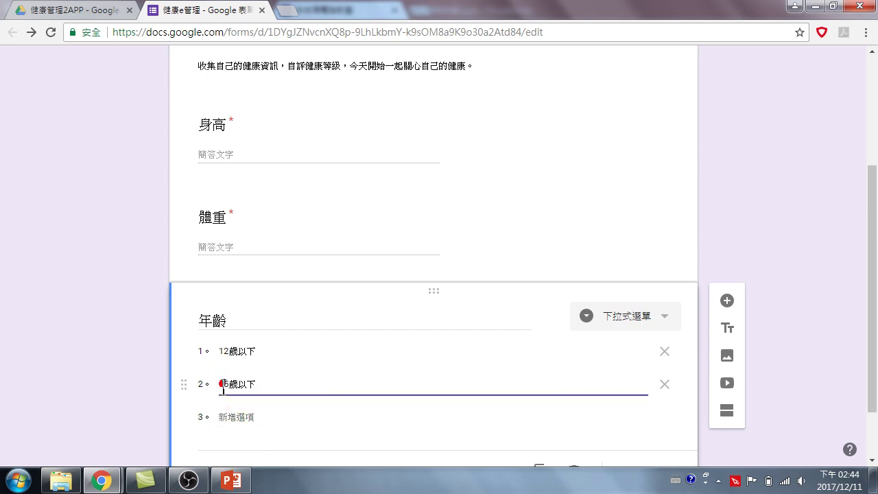
pyautogui.write('1')
pyautogui.click(268, 384)
pyautogui.press('BackSpace')
pyautogui.press('BackSpace')
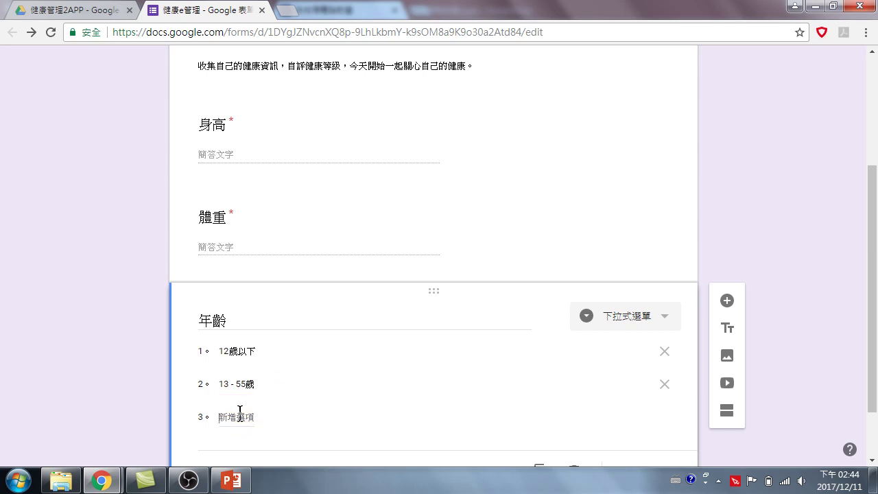
# Step: Add a third option to the 年齡 question reading 56 - 65歲
pyautogui.click(236, 415)
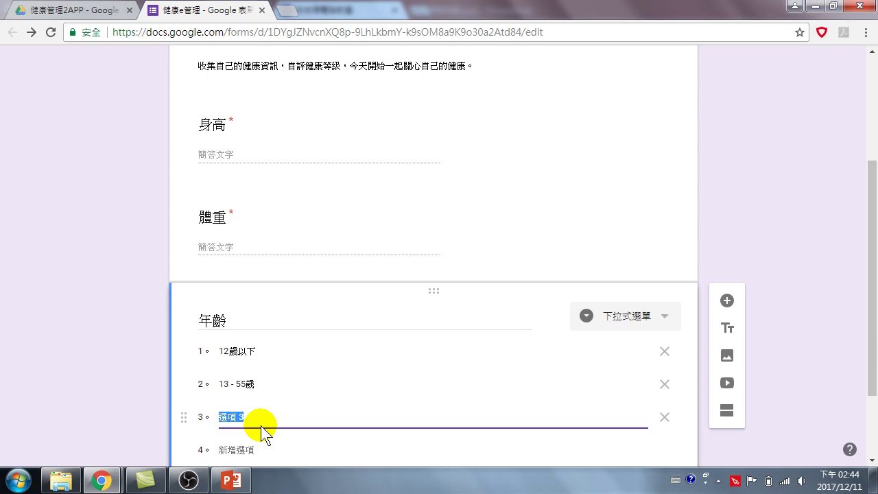
pyautogui.write('56 -')
pyautogui.hotkey('ctrl', 'space')
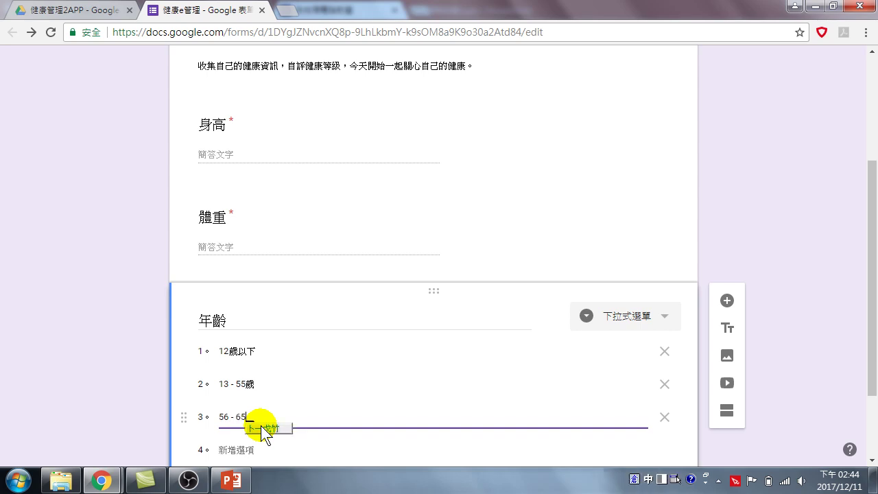
pyautogui.press('space')
pyautogui.hotkey('ctrl', 'space')
# Step: Add a fourth option to the 年齡 question reading 65歲以上
pyautogui.click(233, 450)
pyautogui.write('65')
pyautogui.hotkey('ctrl', 'space')
pyautogui.write('歲')
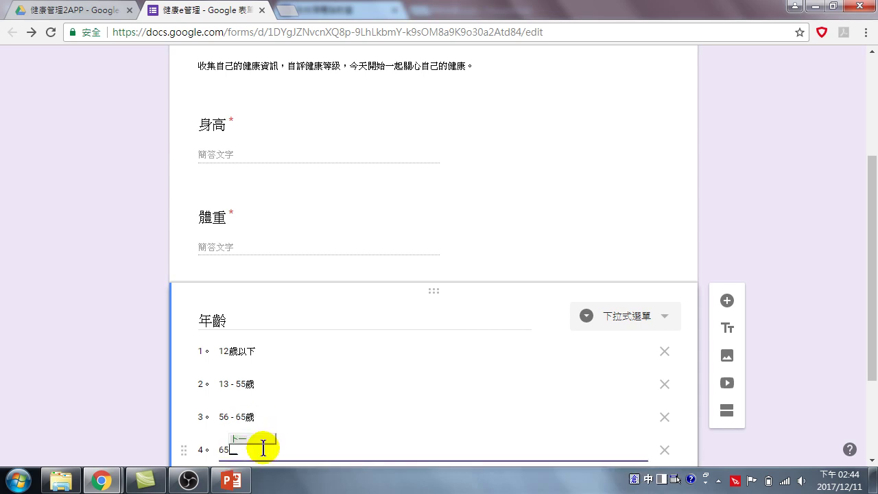
pyautogui.write('以')
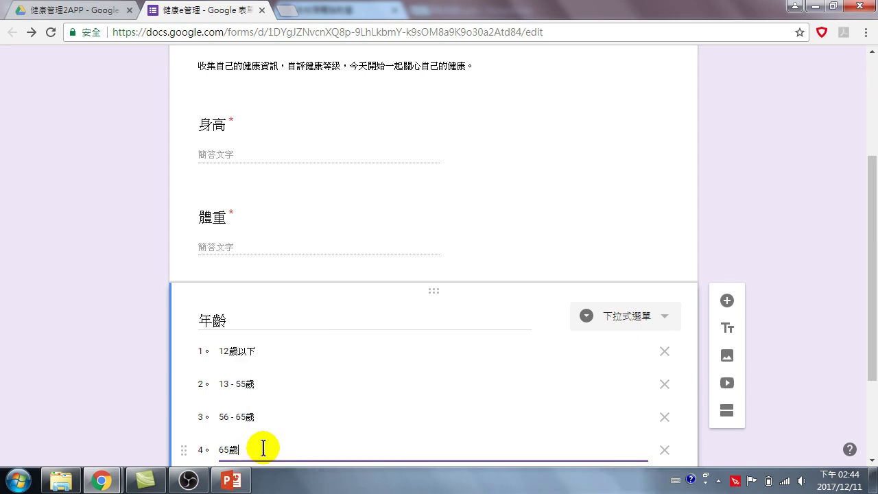
pyautogui.write('上')
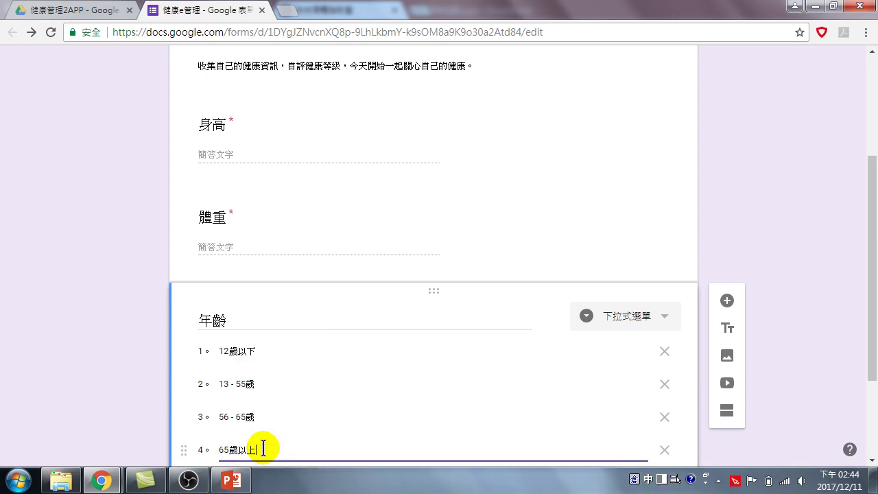
pyautogui.hotkey('ctrl', 'space')
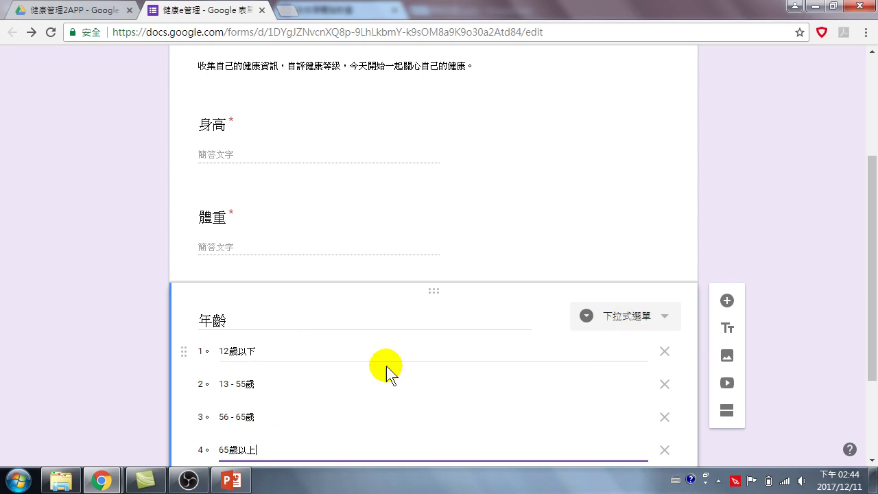
# Step: Change the 年齡 question's type to multiple choice (單選) and look over the other available question types
pyautogui.click(664, 317)
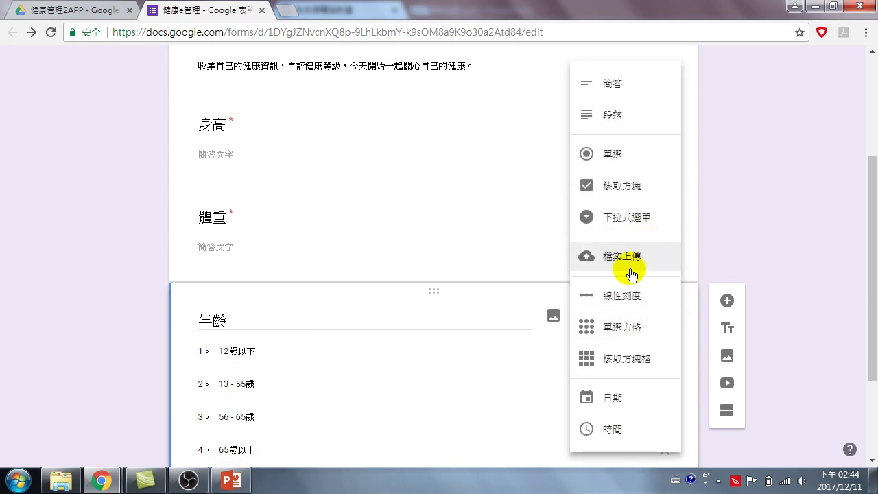
pyautogui.click(148, 357)
pyautogui.scroll(-2, 398, 370)
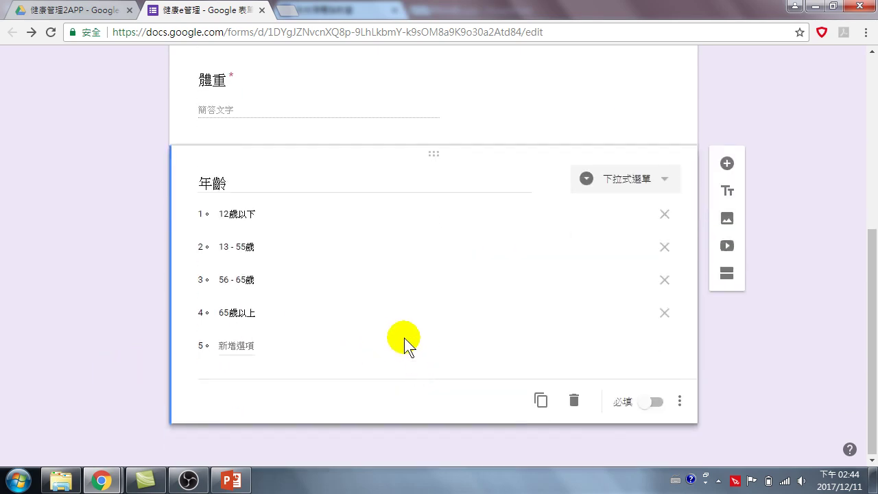
pyautogui.click(663, 180)
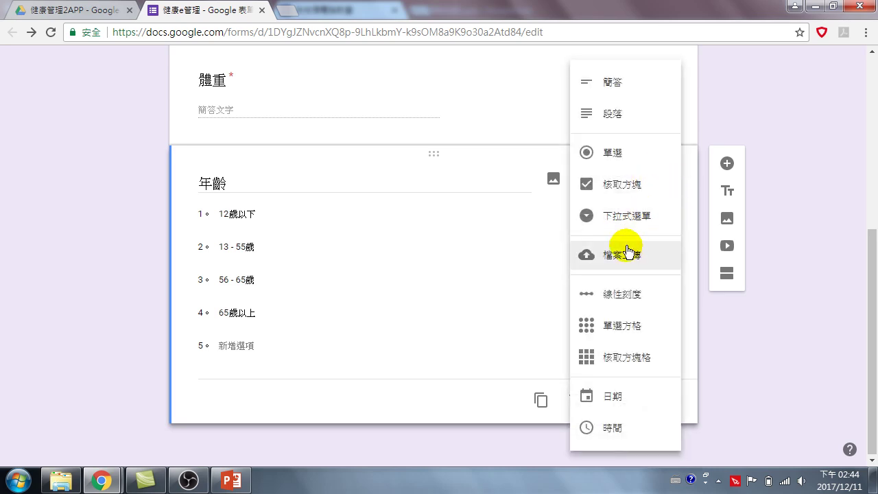
pyautogui.click(632, 153)
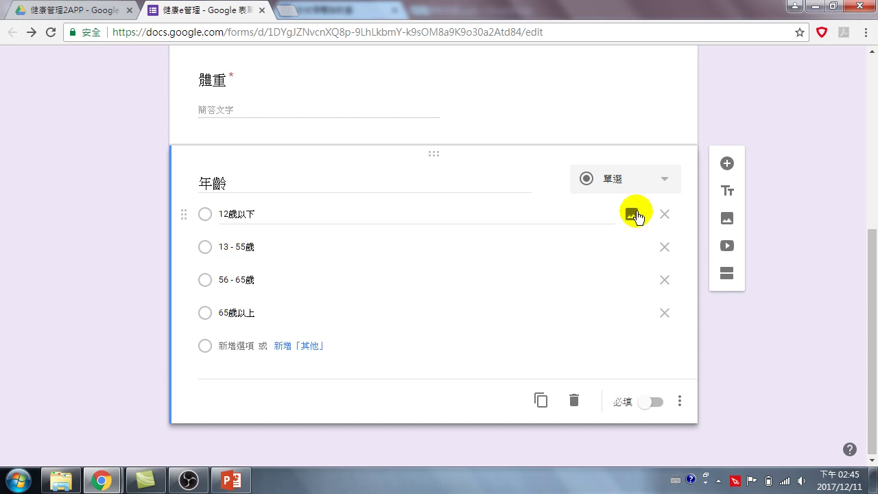
pyautogui.click(666, 181)
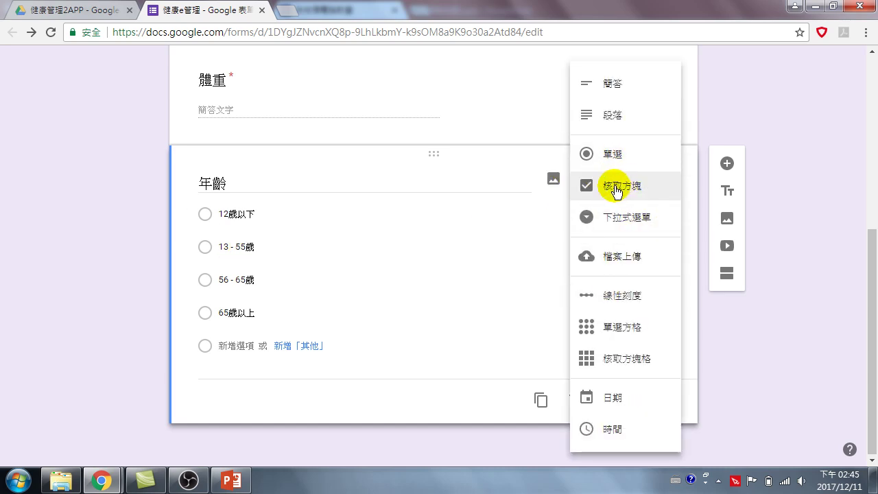
pyautogui.click(137, 279)
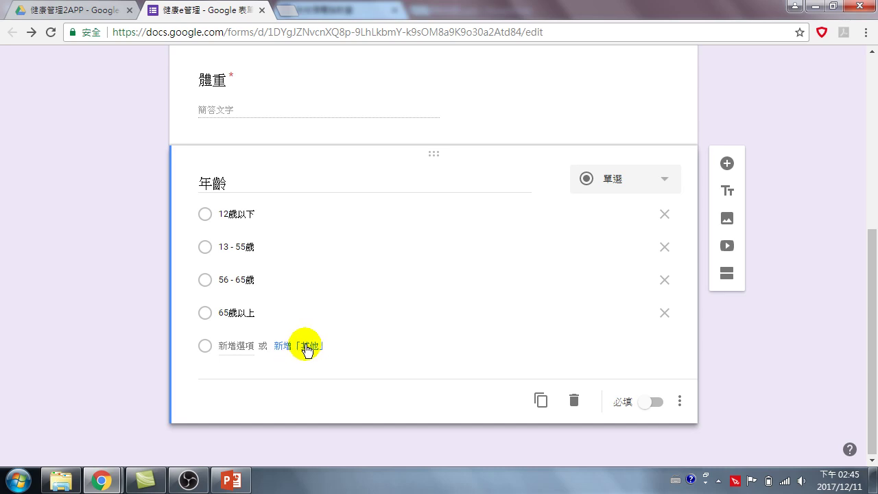
# Step: Make the 年齡 question required (必填) and look back over the questions above it
pyautogui.click(648, 403)
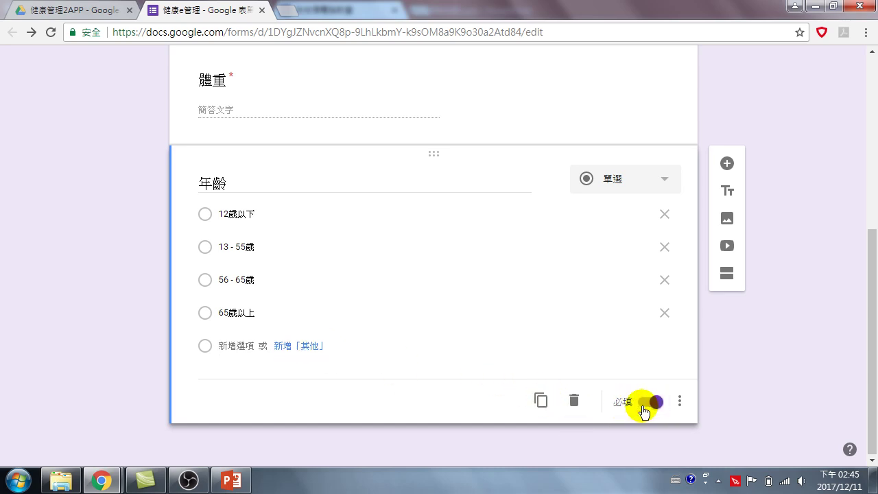
pyautogui.scroll(2, 388, 362)
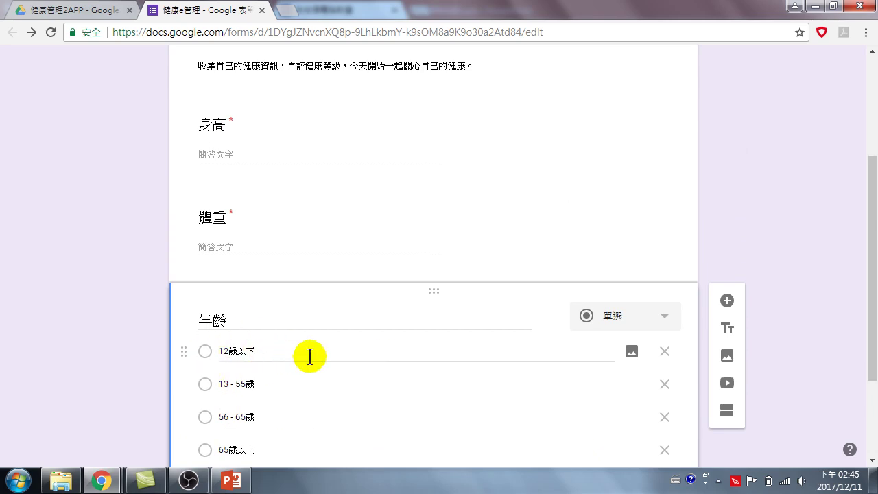
pyautogui.scroll(-2, 310, 356)
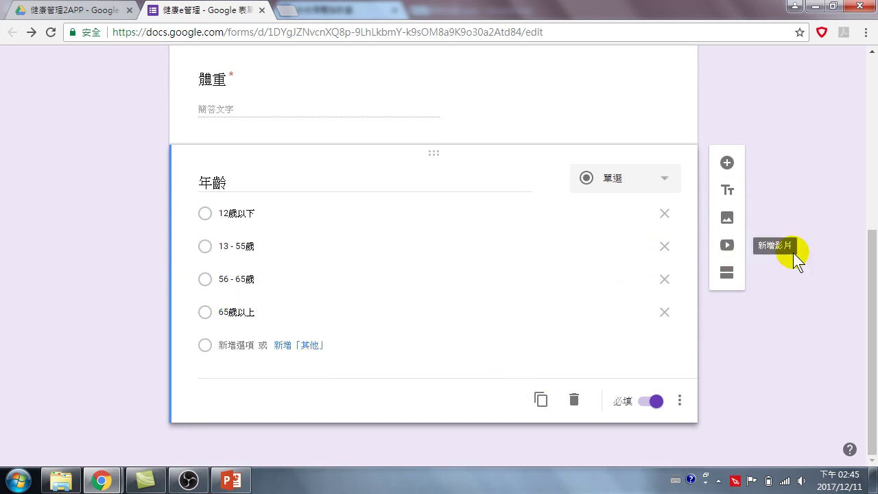
# Step: Add a short-answer (簡答) question below 年齡 and title it 收縮壓
pyautogui.click(726, 163)
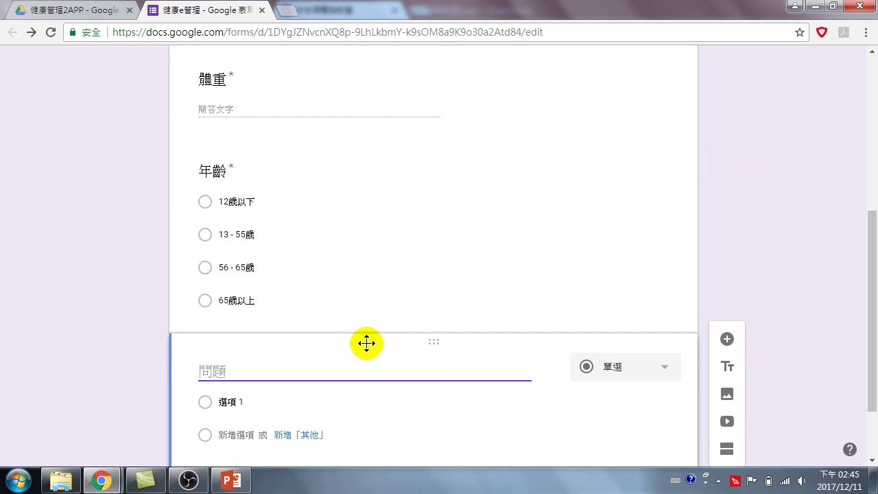
pyautogui.write('v')
pyautogui.press('BackSpace')
pyautogui.write('收縮')
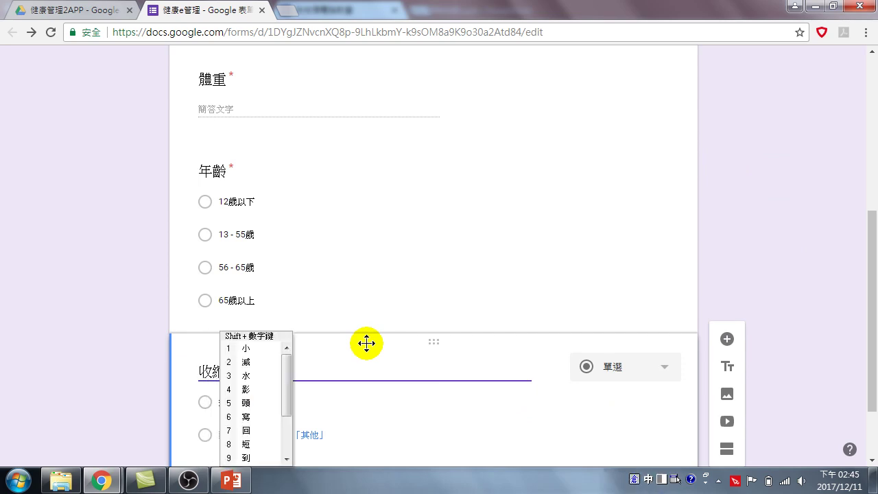
pyautogui.write('壓')
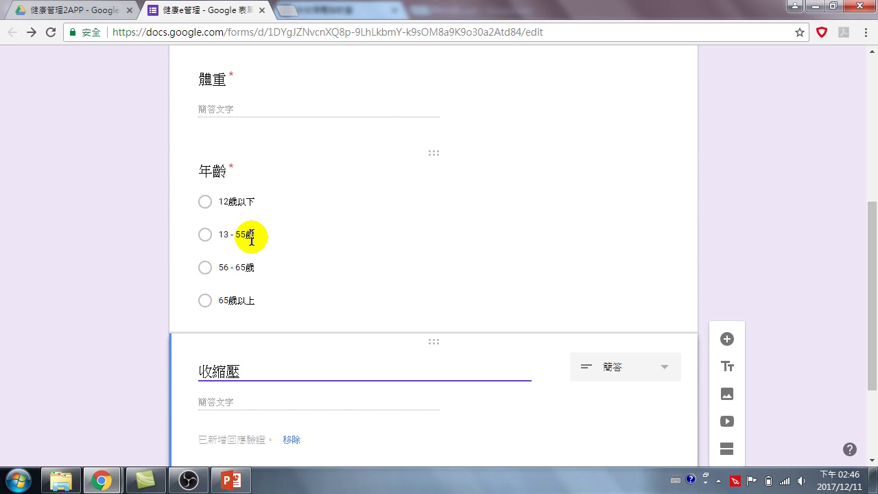
# Step: Make the 收縮壓 question required (必填)
pyautogui.moveTo(208, 371); pyautogui.dragTo(221, 371)
pyautogui.click(228, 365)
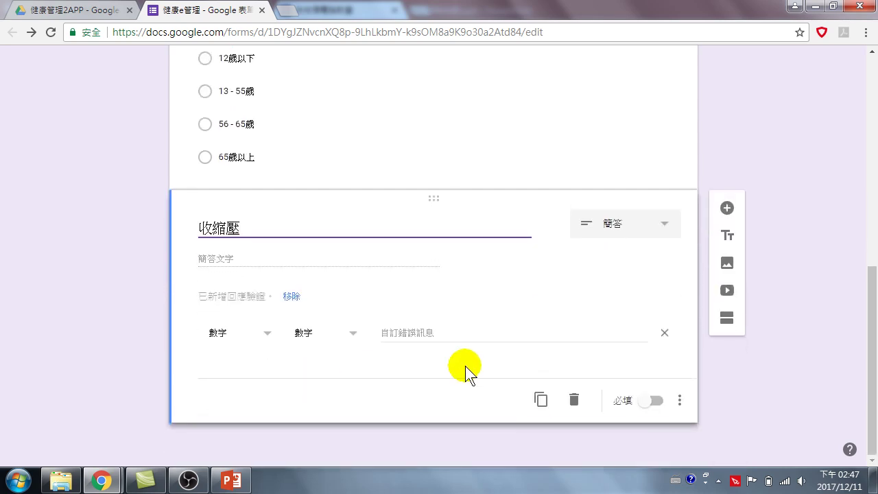
pyautogui.click(644, 406)
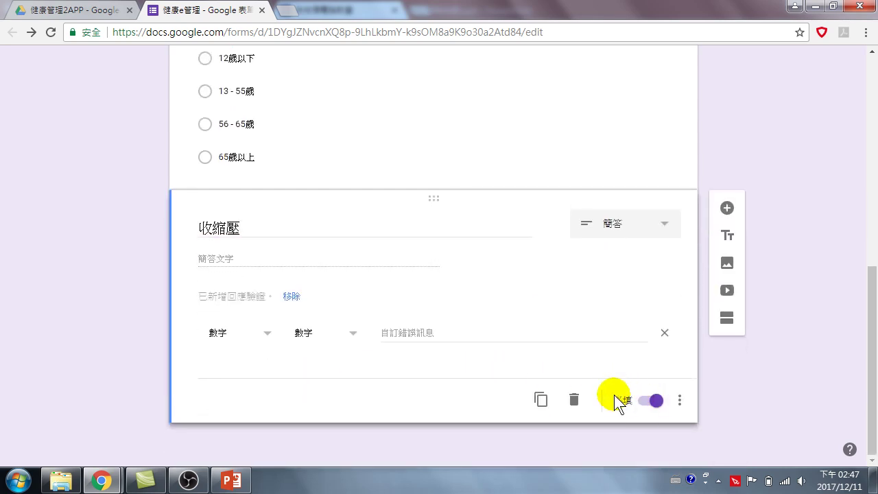
# Step: Add a short-answer (簡答) question titled 舒張壓 below 收縮壓 and make it required (必填)
pyautogui.click(727, 209)
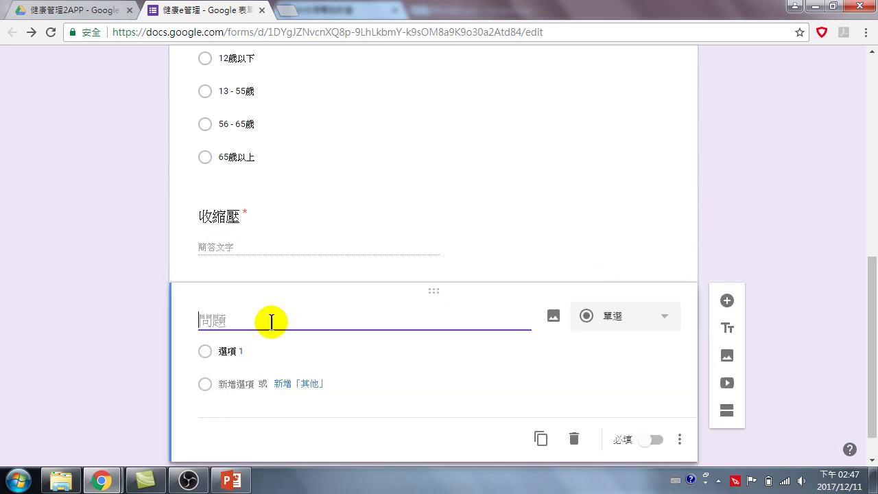
pyautogui.write('or')
pyautogui.press('BackSpace')
pyautogui.press('BackSpace')
pyautogui.hotkey('ctrl', 'space')
pyautogui.write('舒張')
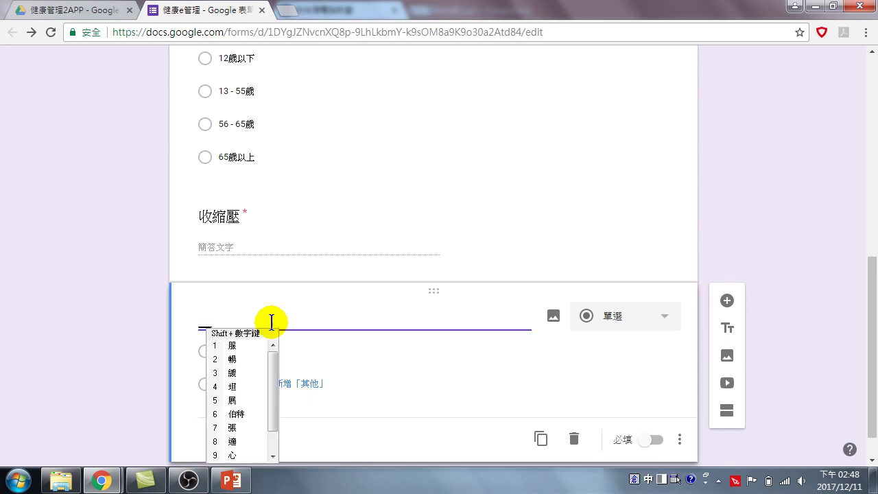
pyautogui.write('壓')
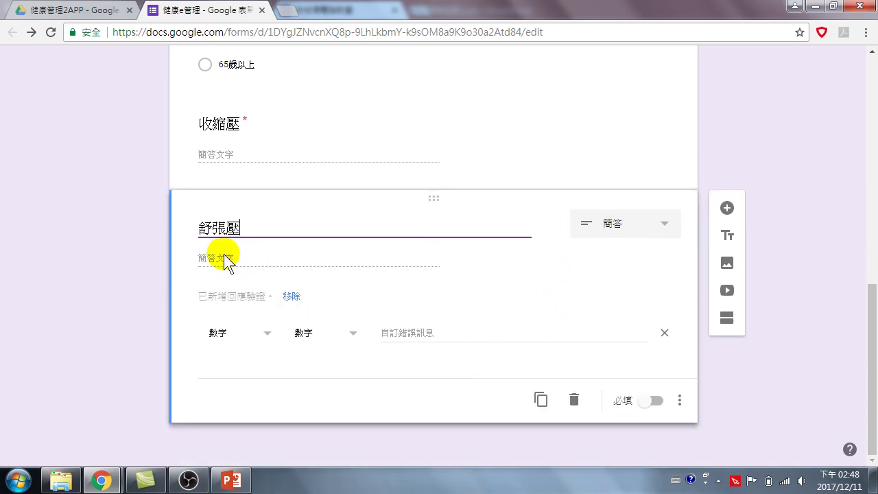
pyautogui.click(654, 400)
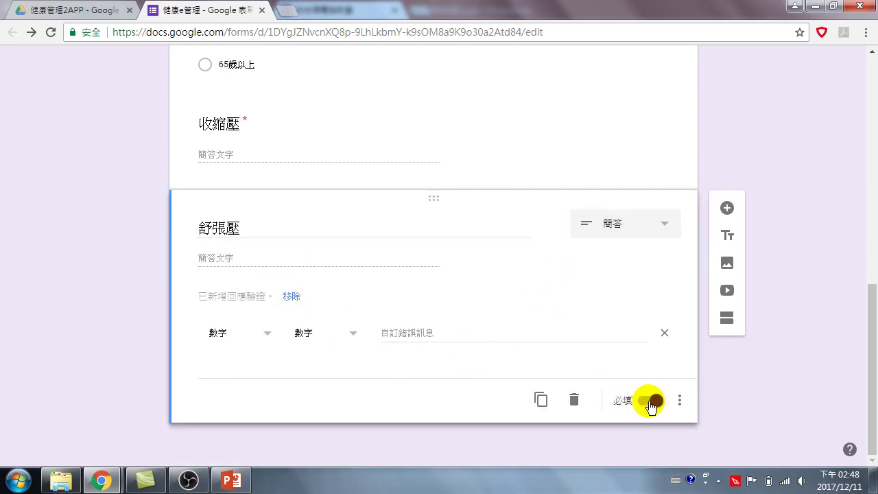
# Step: Add a short-answer (簡答) question titled 心跳 below 舒張壓 and make it required (必填)
pyautogui.click(727, 208)
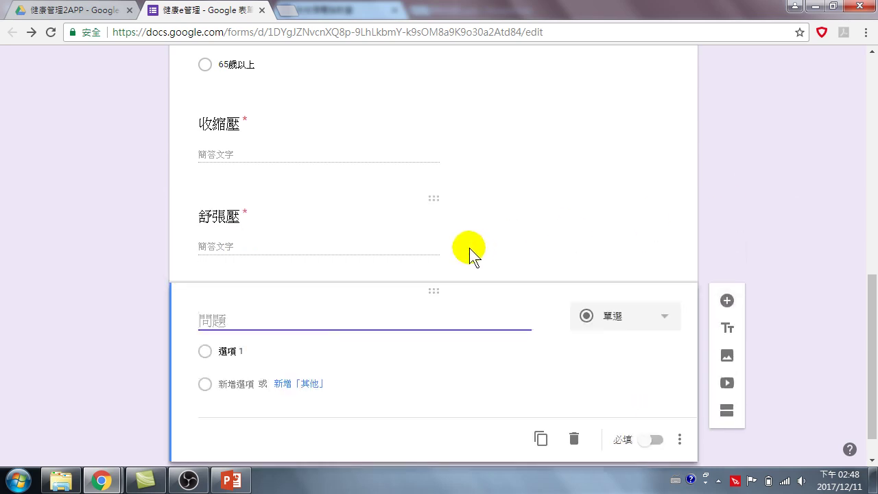
pyautogui.write('p')
pyautogui.press('BackSpace')
pyautogui.hotkey('ctrl', 'shift')
pyautogui.write('心跳')
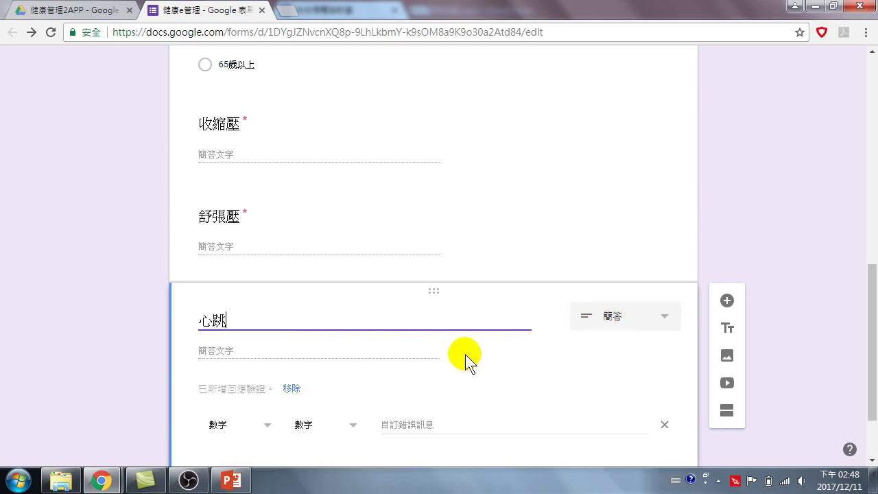
pyautogui.click(650, 403)
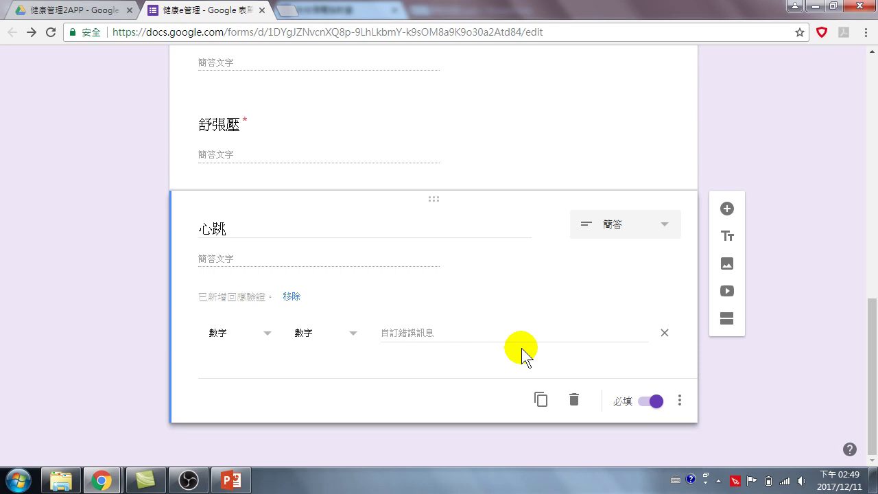
# Step: Add a question below 心跳 and title it 您自評現在的健康狀況，5代表最健康
pyautogui.click(727, 208)
pyautogui.write('ofp')
pyautogui.press('BackSpace')
pyautogui.press('BackSpace')
pyautogui.press('BackSpace')
pyautogui.hotkey('ctrl', 'space')
pyautogui.write('您自')
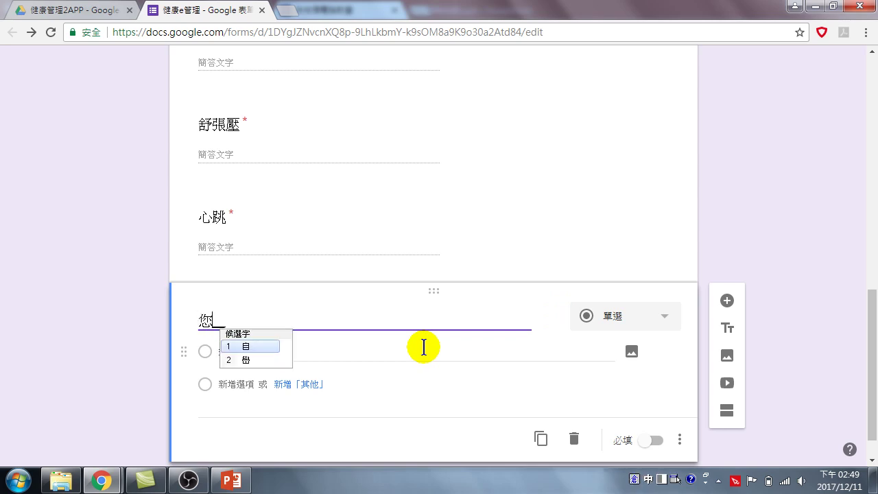
pyautogui.write('評')
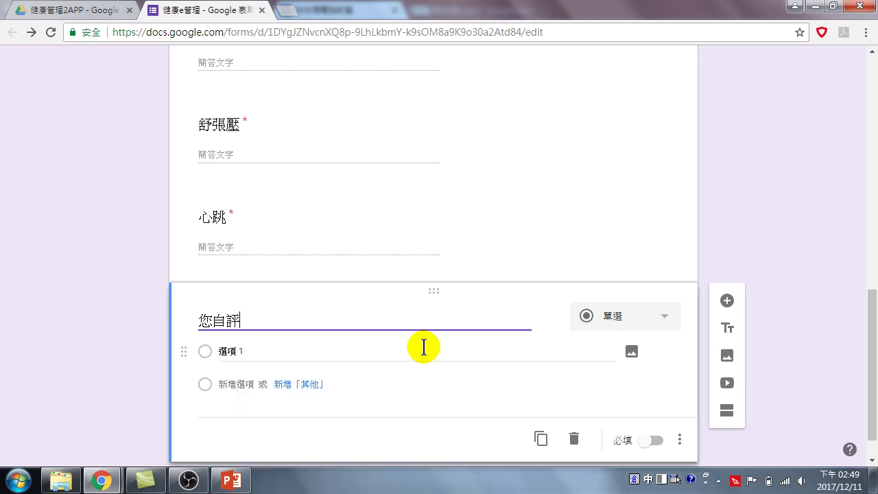
pyautogui.write('現在的')
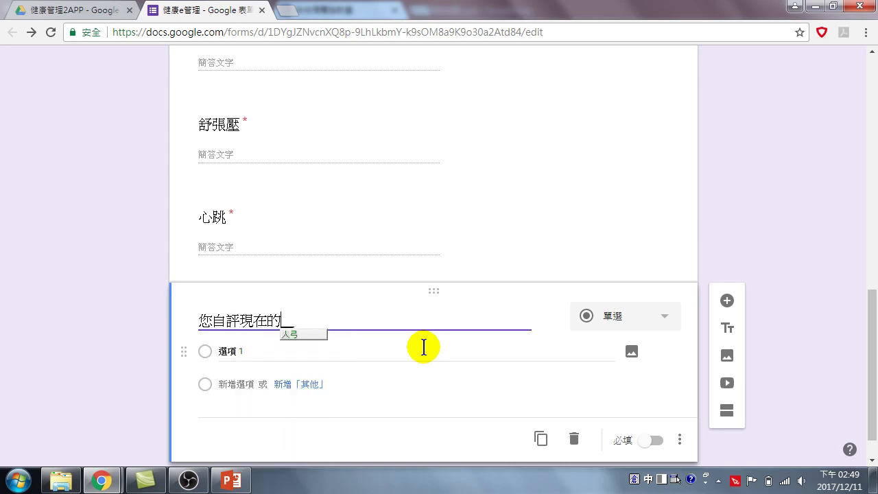
pyautogui.write('健康狀')
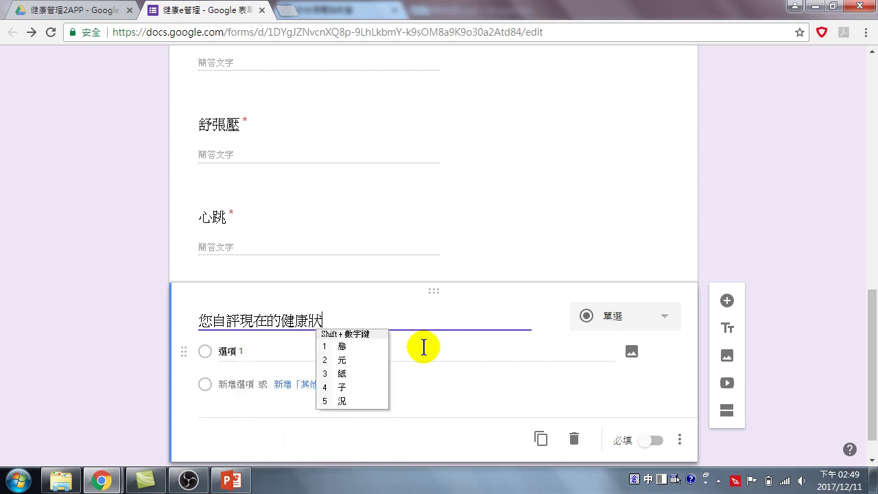
pyautogui.write('況，5代表最健康')
pyautogui.press('Escape')
# Step: Append a question mark (?) to the title of the health self-rating question
pyautogui.click(661, 314)
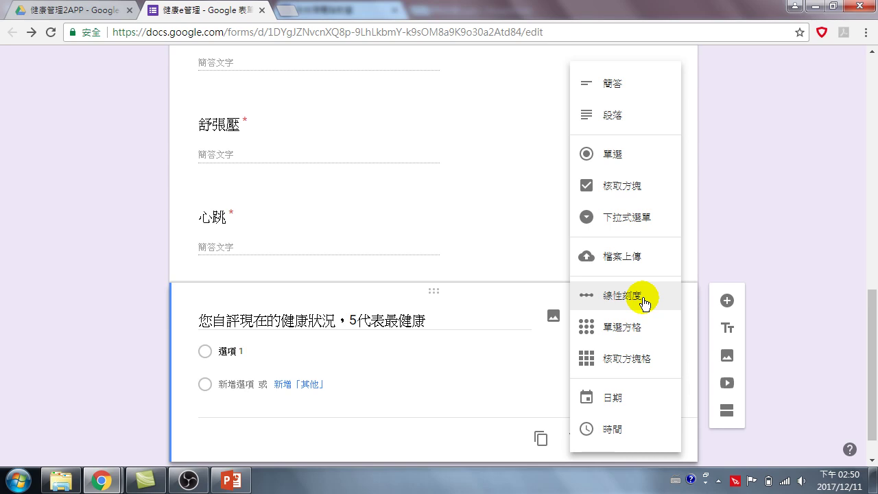
pyautogui.click(442, 321)
pyautogui.write('?')
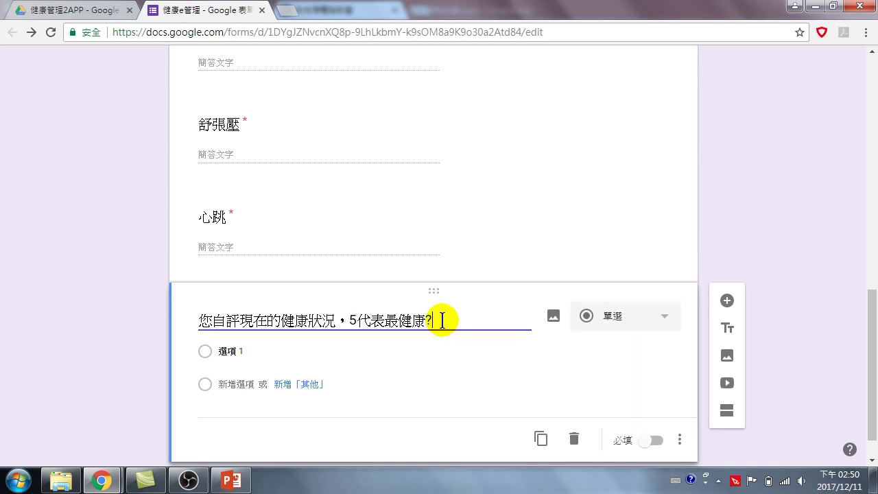
pyautogui.click(379, 421)
pyautogui.click(361, 333)
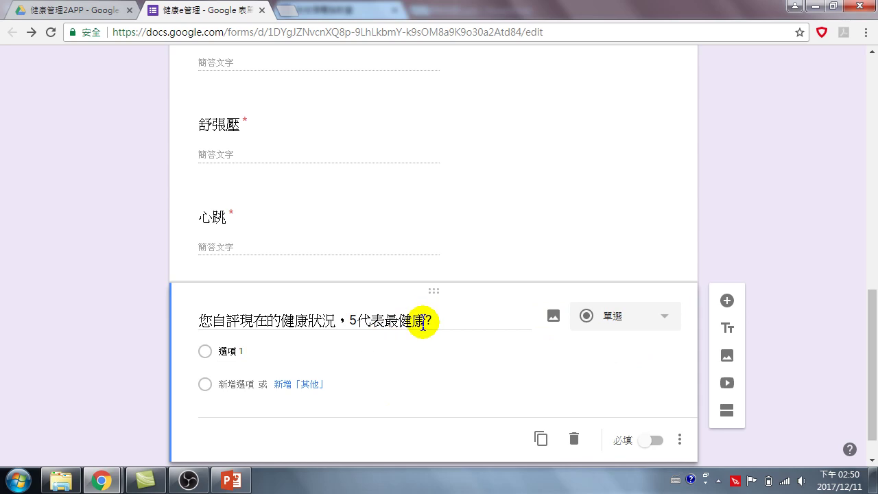
# Step: Change the health self-rating question's type to linear scale (線性刻度) and make it required (必填)
pyautogui.click(661, 317)
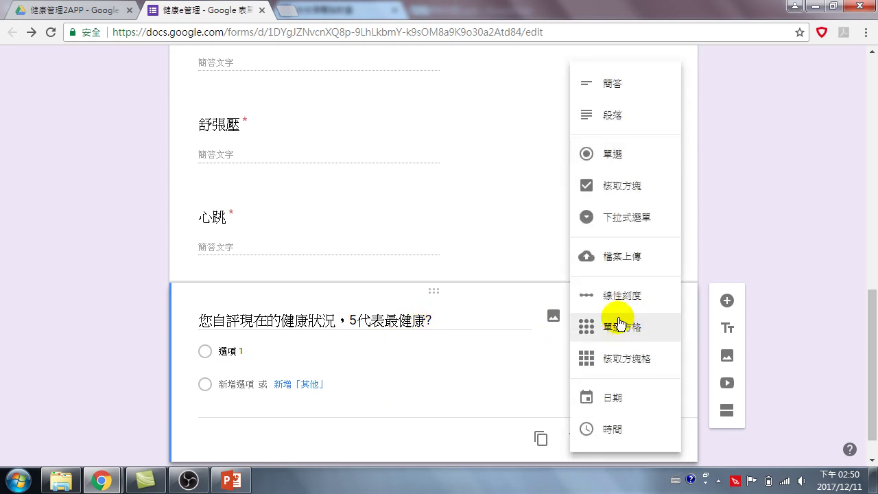
pyautogui.click(626, 295)
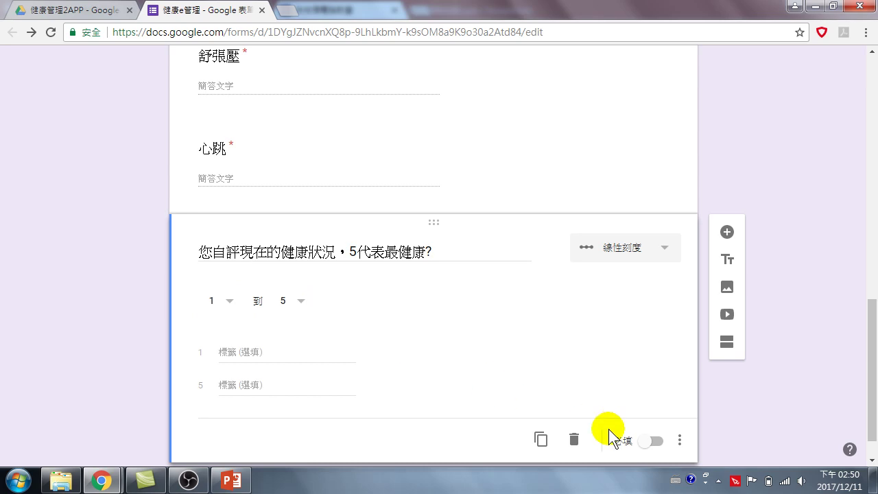
pyautogui.click(648, 441)
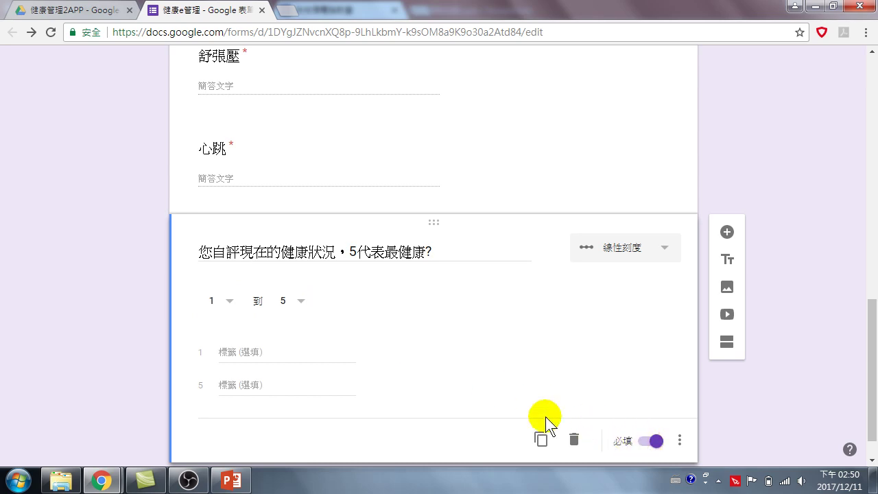
pyautogui.scroll(-1, 584, 433)
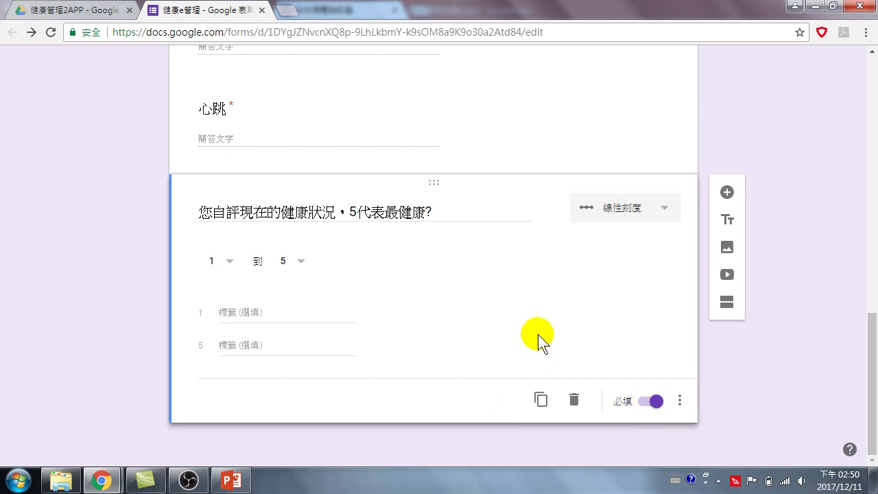
# Step: Preview the 健康e管理 form and review all its questions from 身高 down to the 提交 button
pyautogui.scroll(10, 546, 209)
pyautogui.scroll(3, 530, 203)
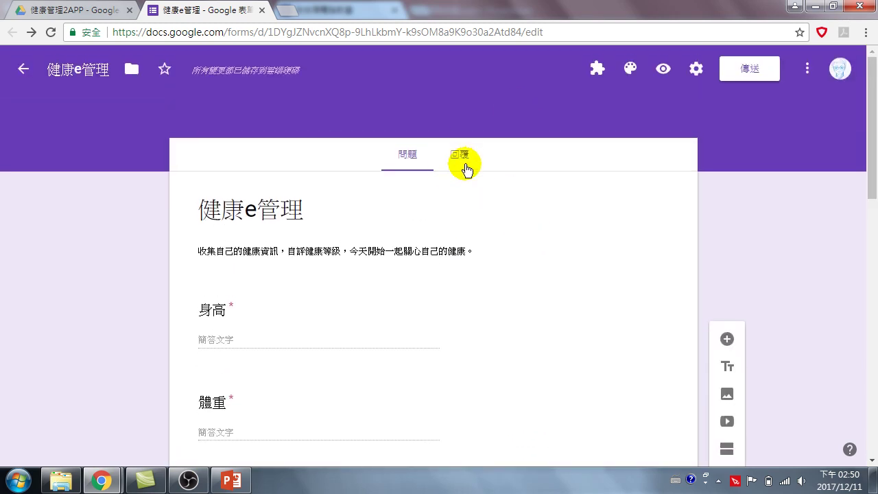
pyautogui.click(663, 70)
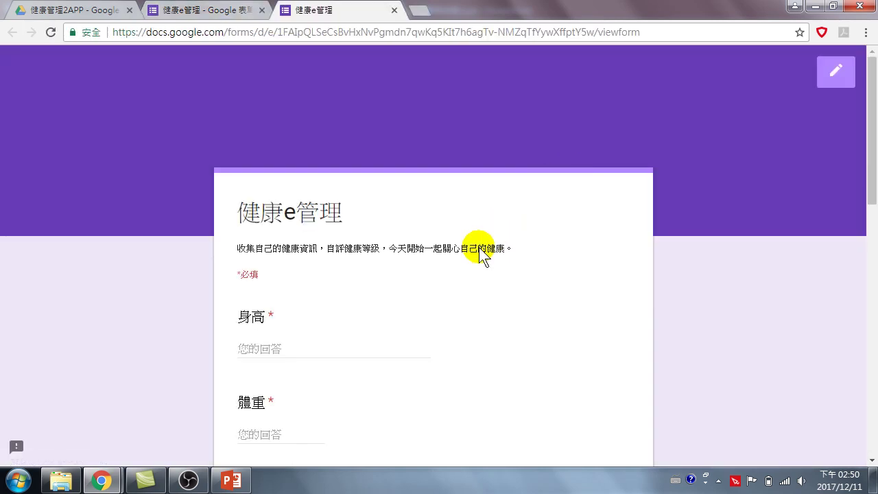
pyautogui.scroll(-2, 426, 247)
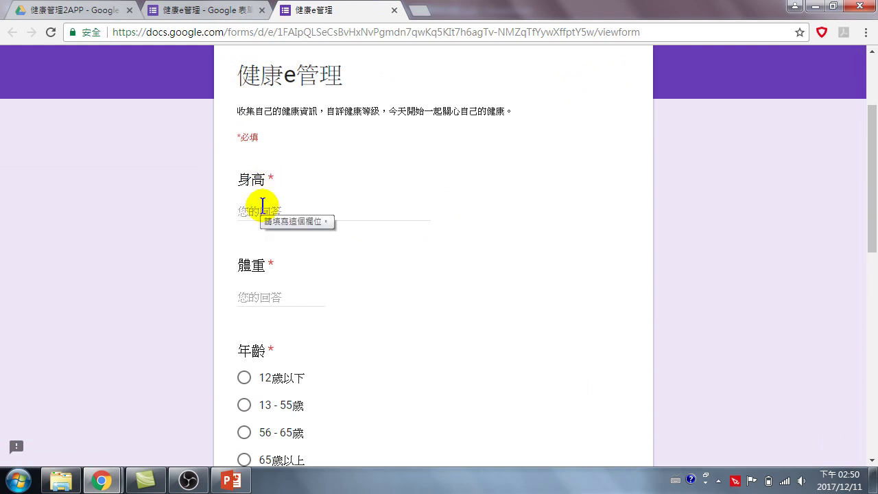
pyautogui.scroll(-2, 259, 297)
pyautogui.scroll(-2, 284, 279)
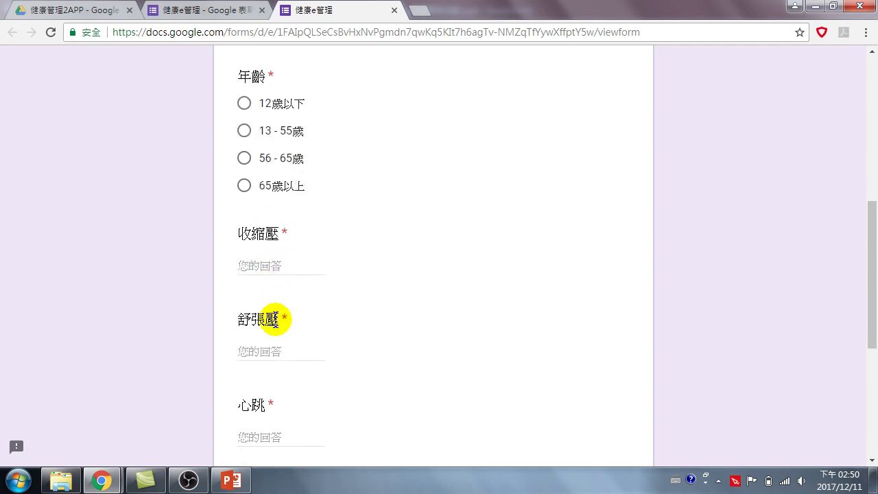
pyautogui.scroll(-2, 272, 324)
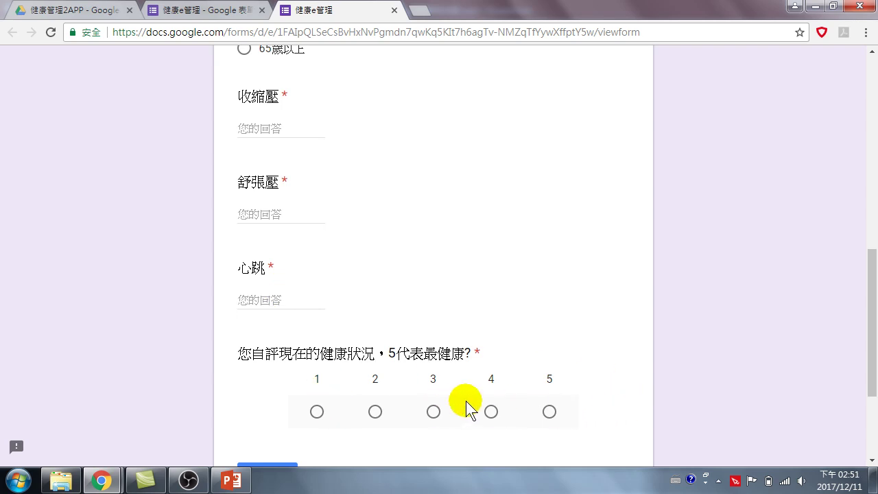
pyautogui.scroll(-3, 466, 401)
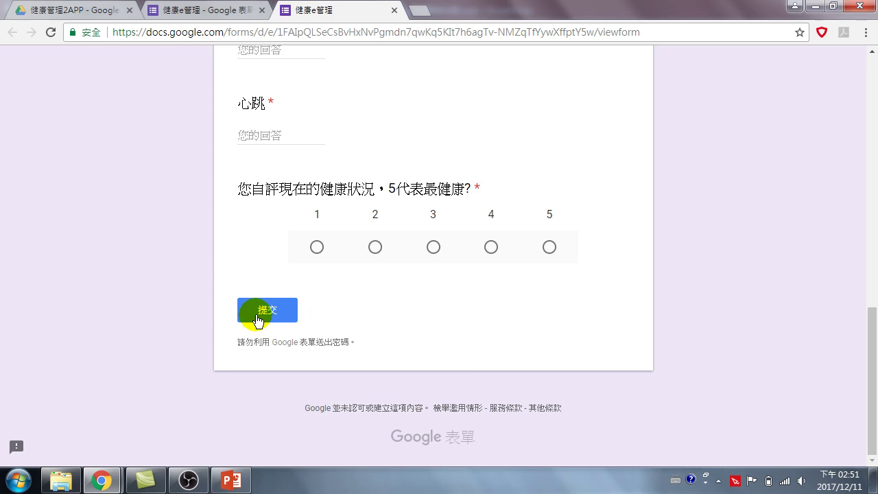